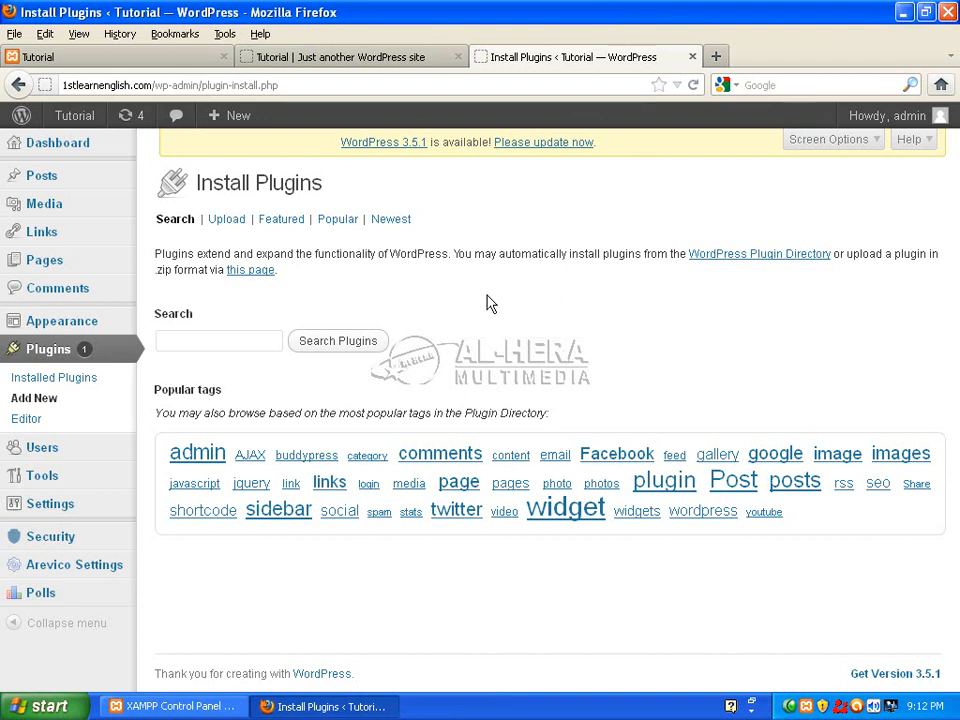
Open the plugin Upload form, then switch to the Tutorial site's front page tab.
click(235, 224)
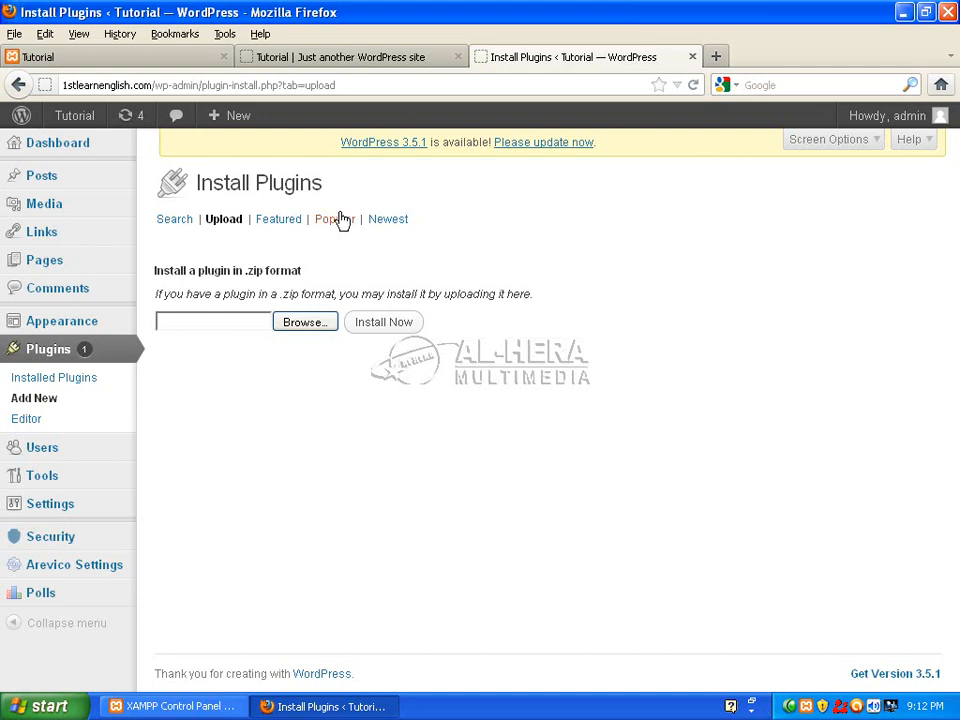
click(135, 64)
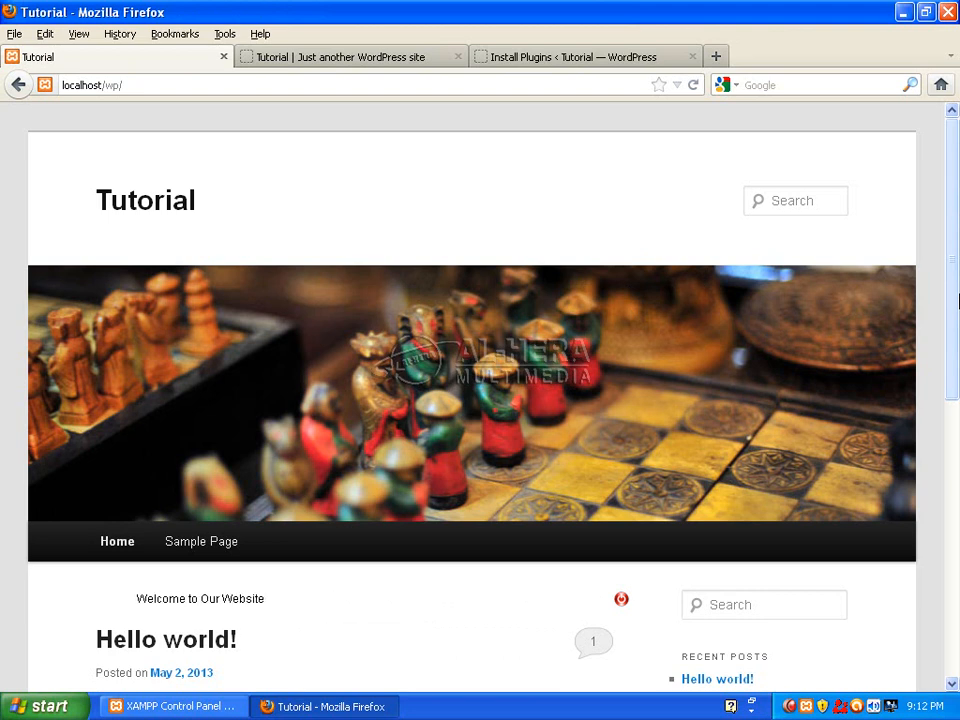
Open the Sample Page from the Tutorial site's navigation.
scroll(958, 300, down, 2)
scroll(958, 300, up, 2)
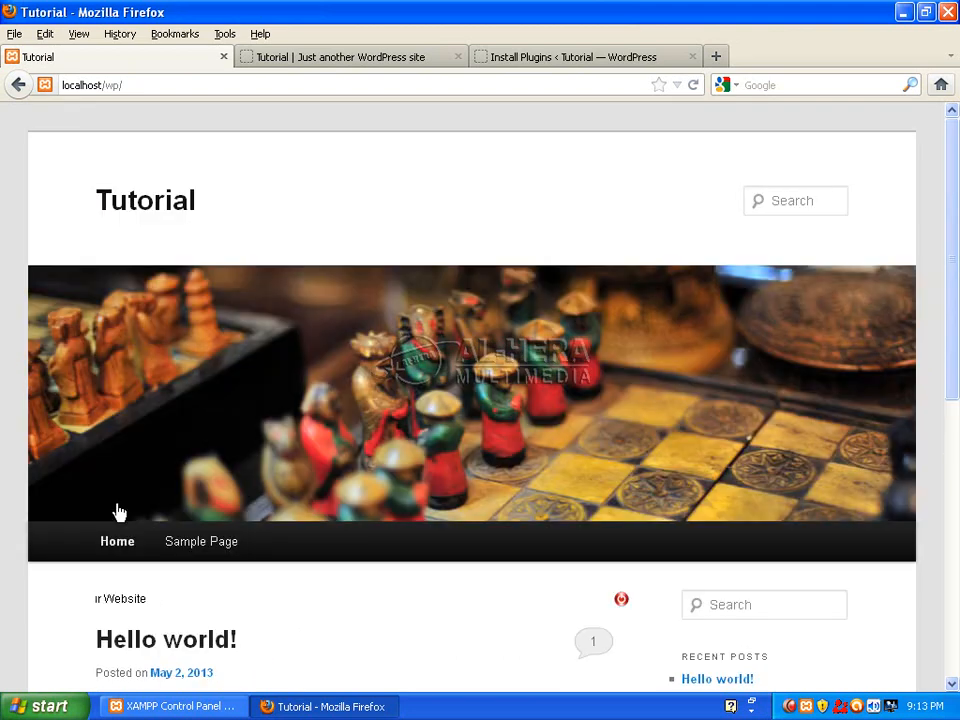
click(214, 544)
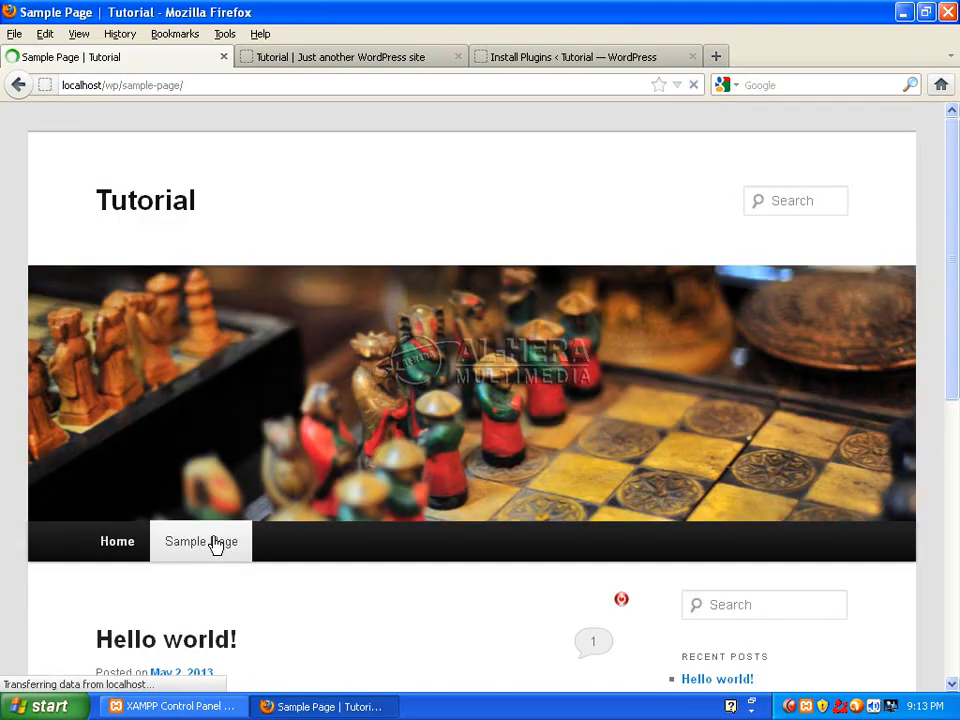
scroll(958, 324, down, 15)
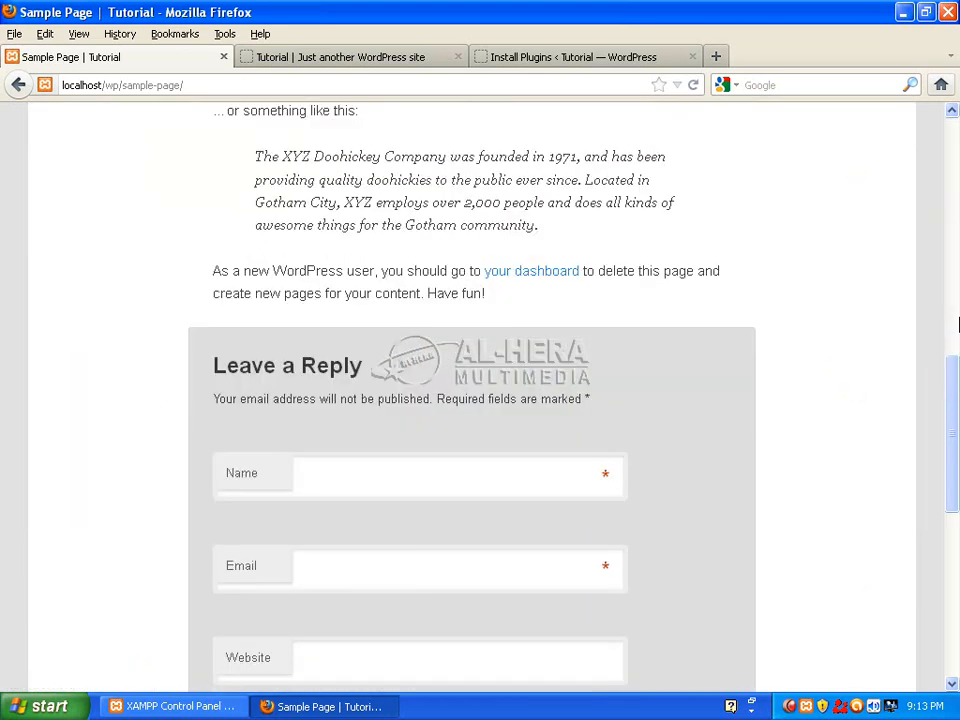
scroll(958, 324, down, 5)
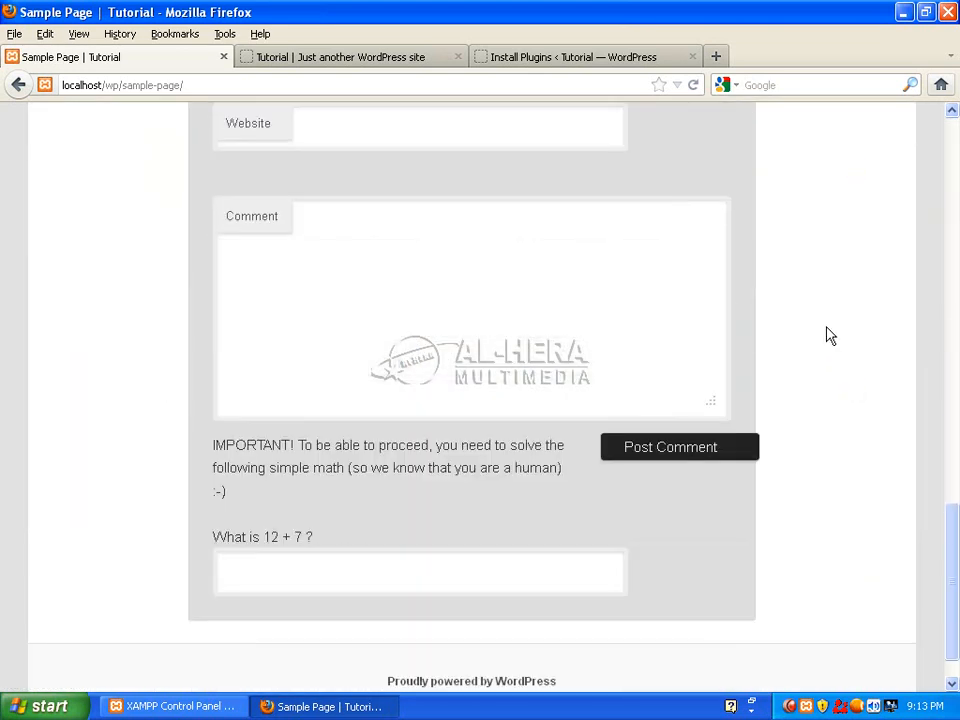
scroll(830, 350, up, 3)
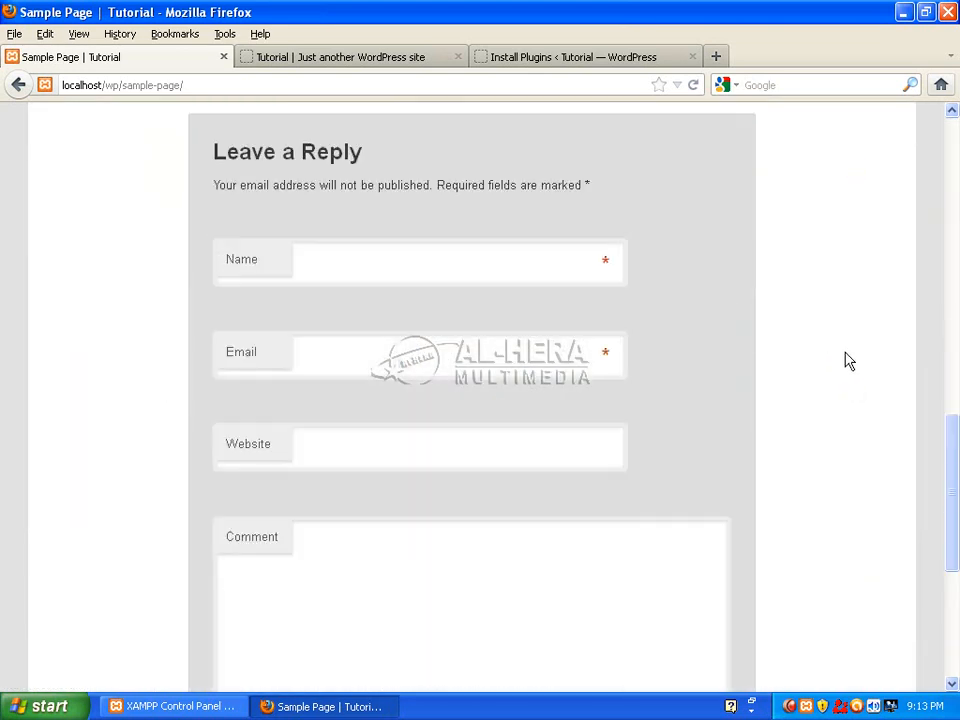
Go through the Leave a Reply form fields down to the 'What is 12 + 7 ?' question.
click(366, 268)
click(381, 373)
click(450, 458)
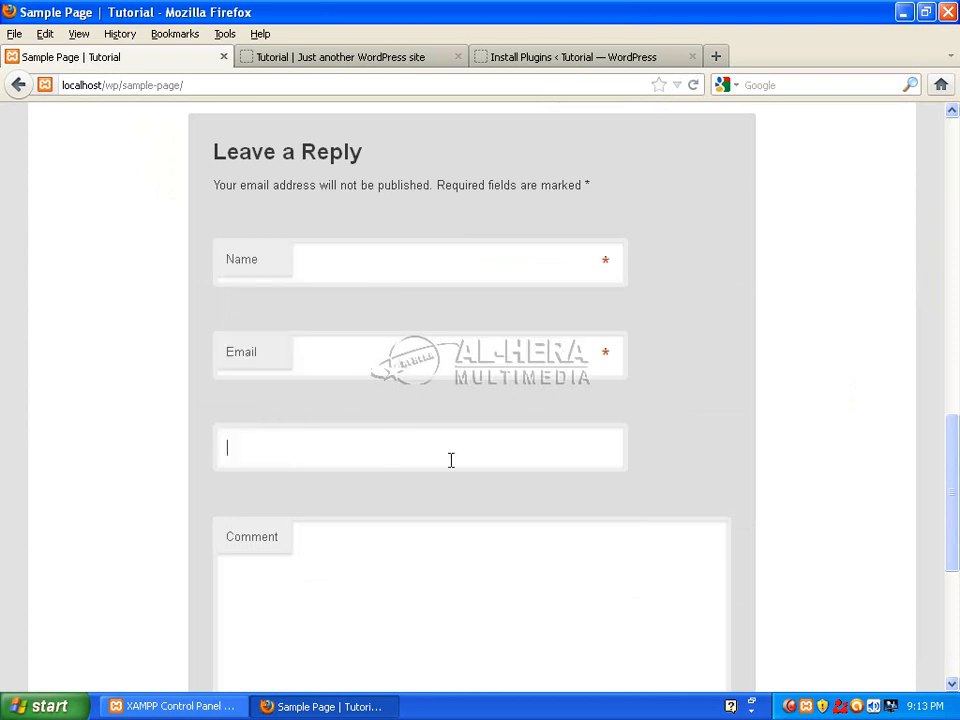
click(435, 585)
scroll(957, 530, down, 6)
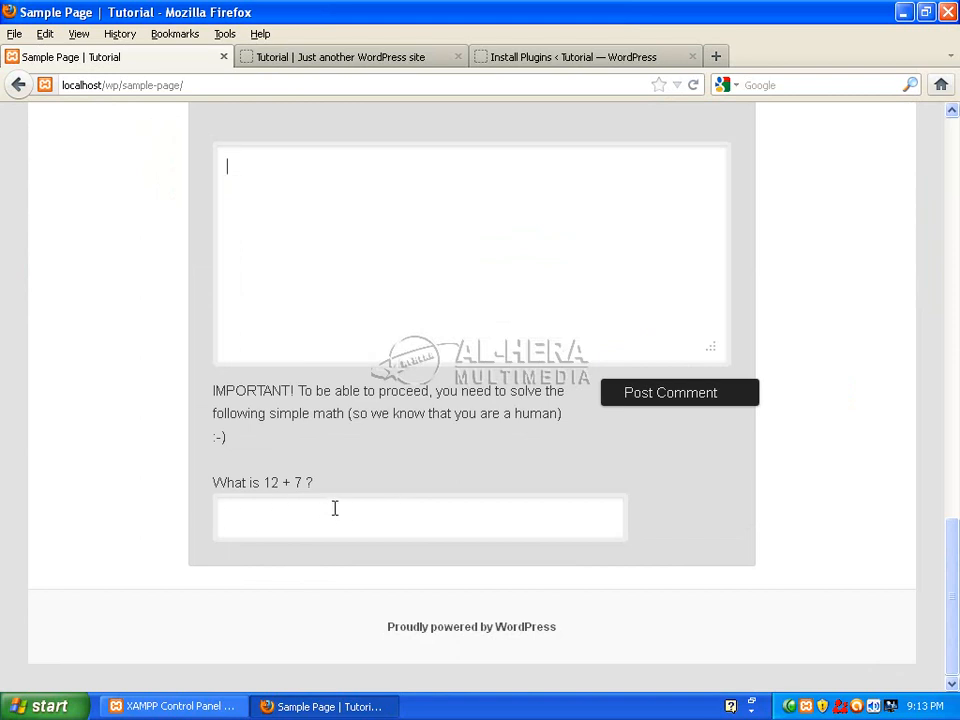
scroll(342, 505, up, 12)
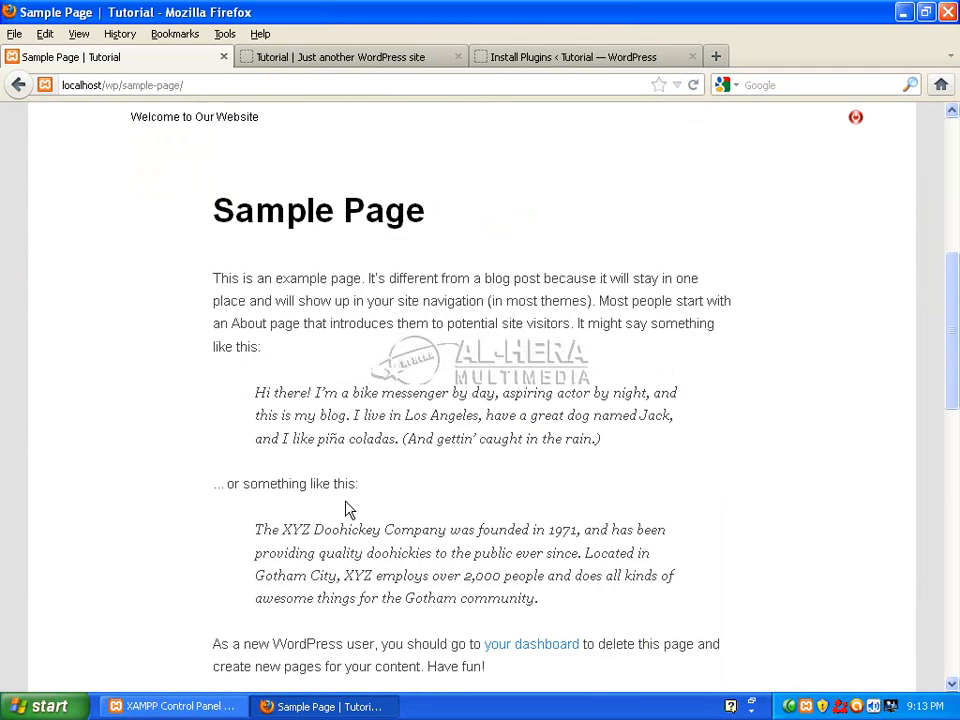
scroll(344, 502, down, 6)
Enter the commenter's name and e-mail address in the comment form.
click(370, 428)
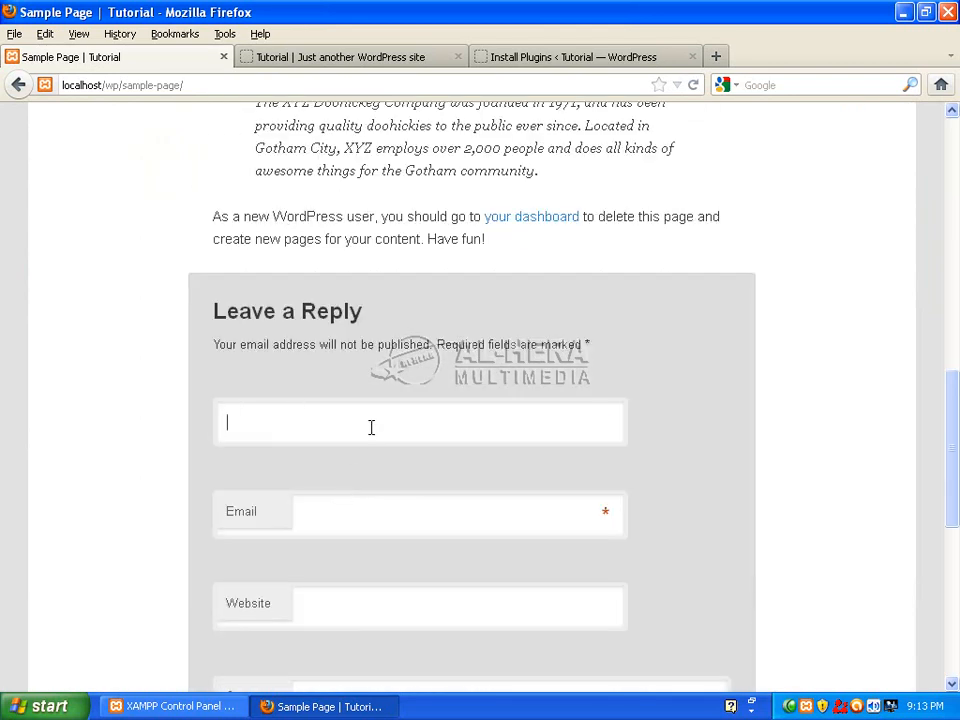
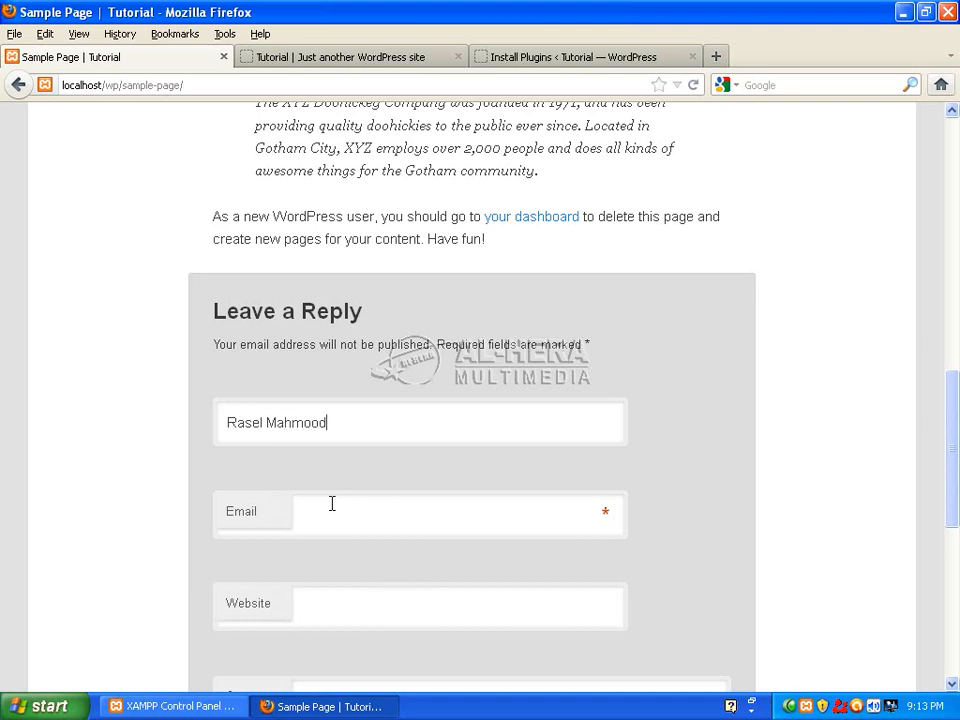
click(392, 527)
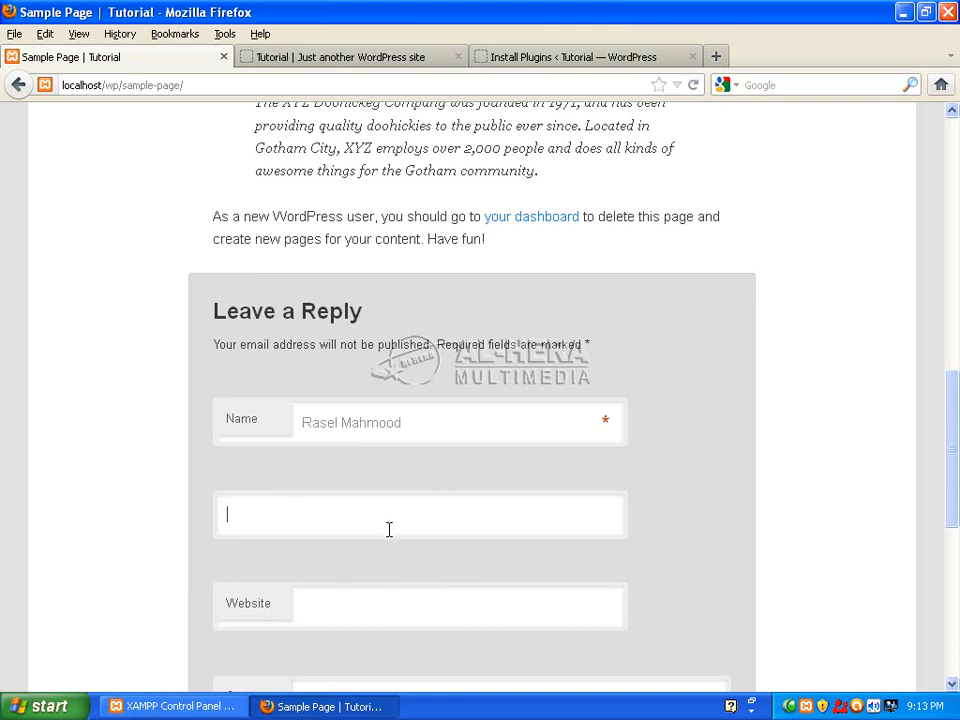
text(r)
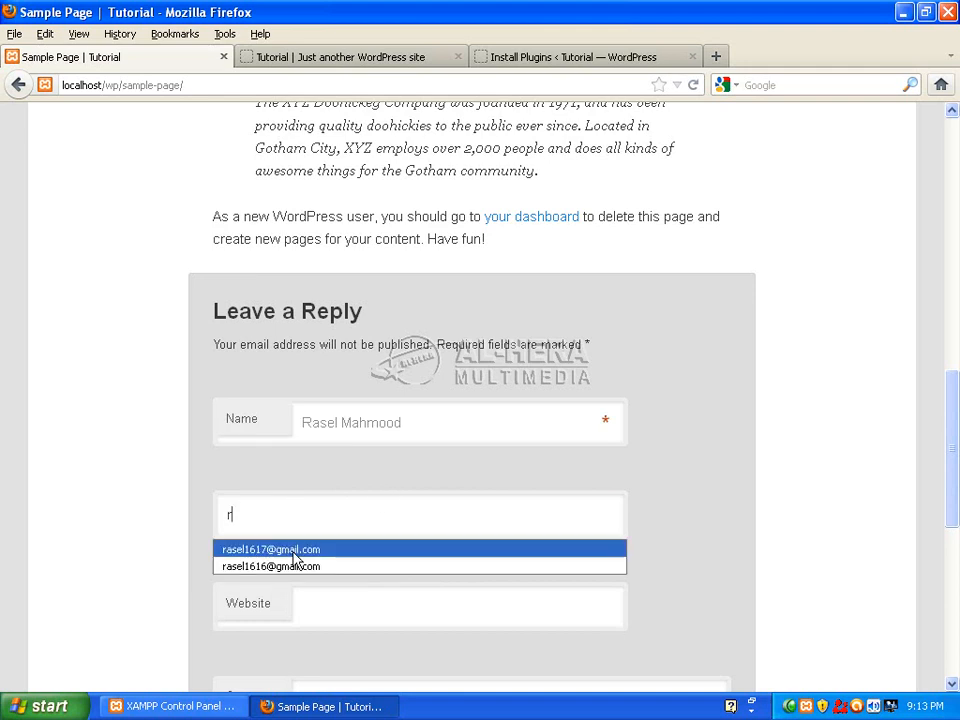
click(296, 568)
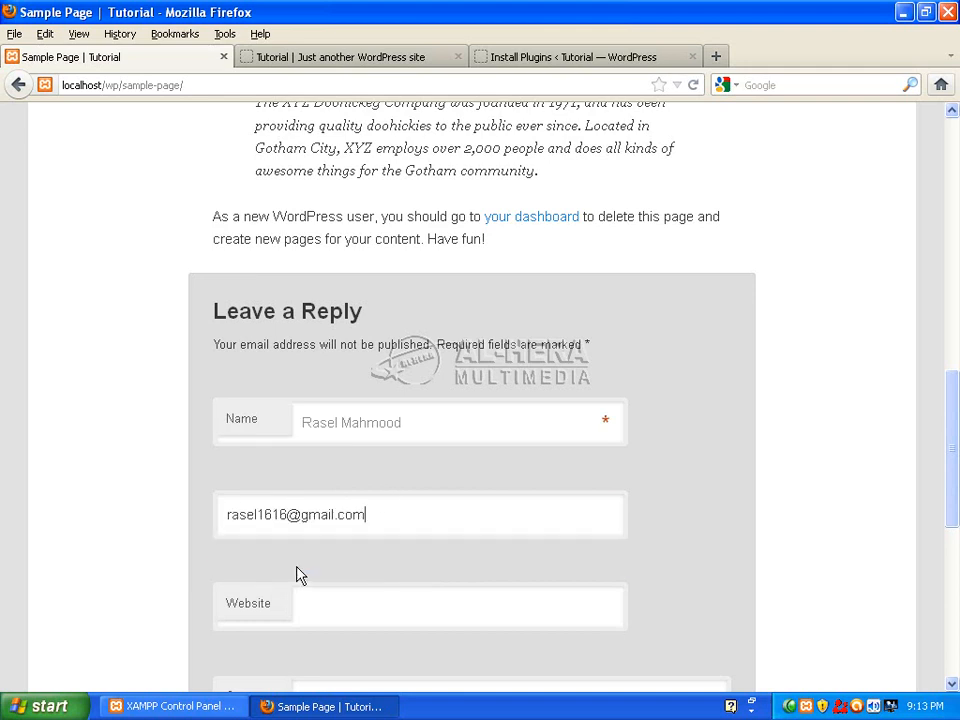
drag(286, 514, 271, 514)
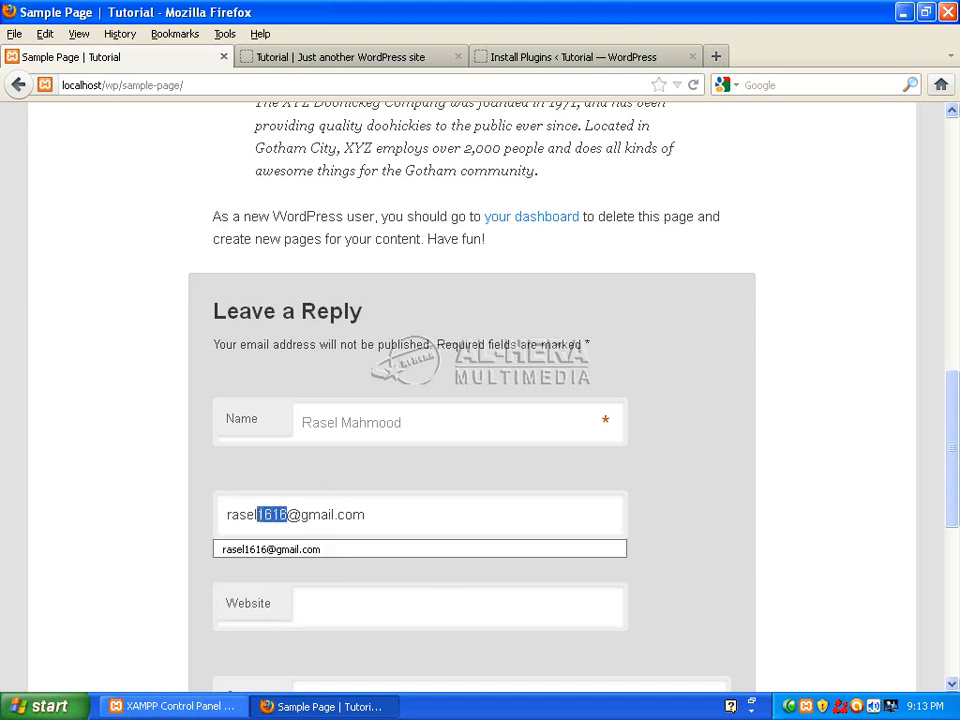
text(265)
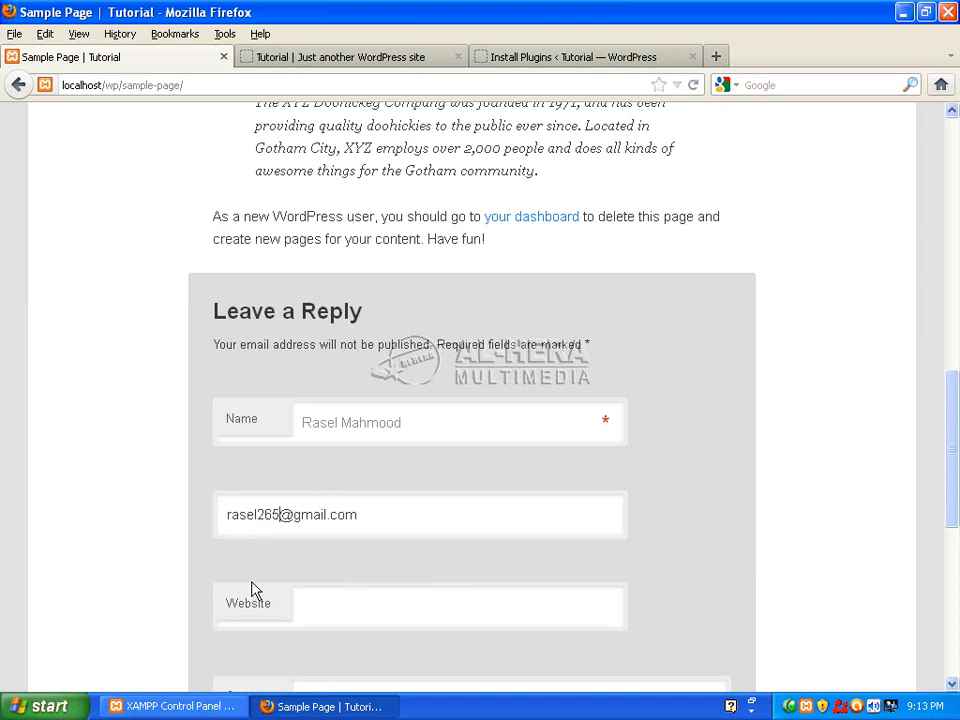
click(365, 600)
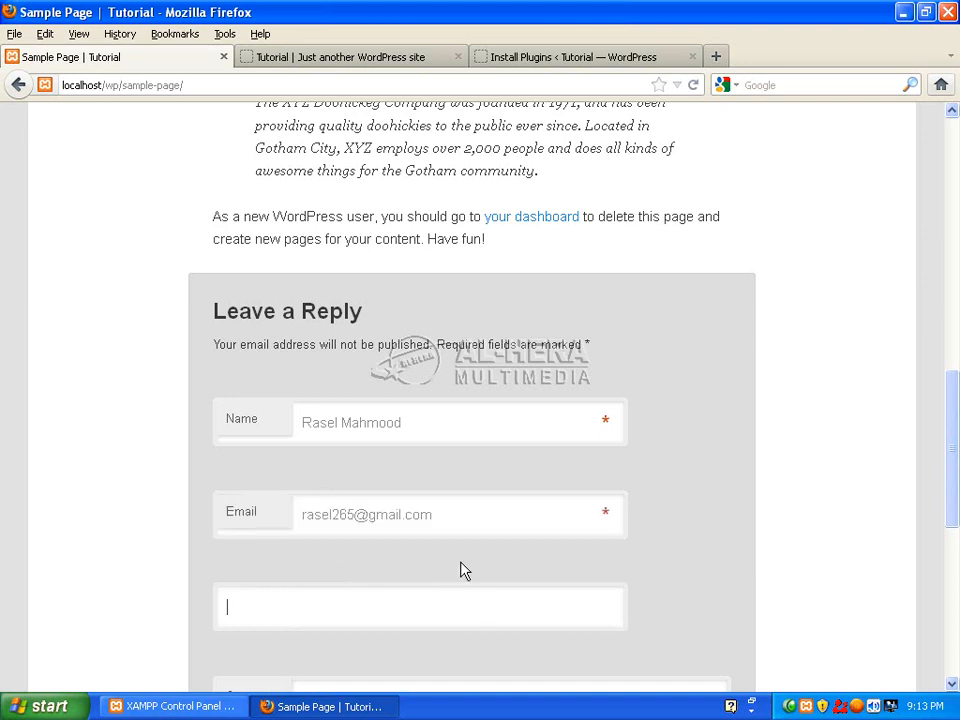
Write the comment Hi and post it with the math answer left blank.
drag(957, 404, 957, 476)
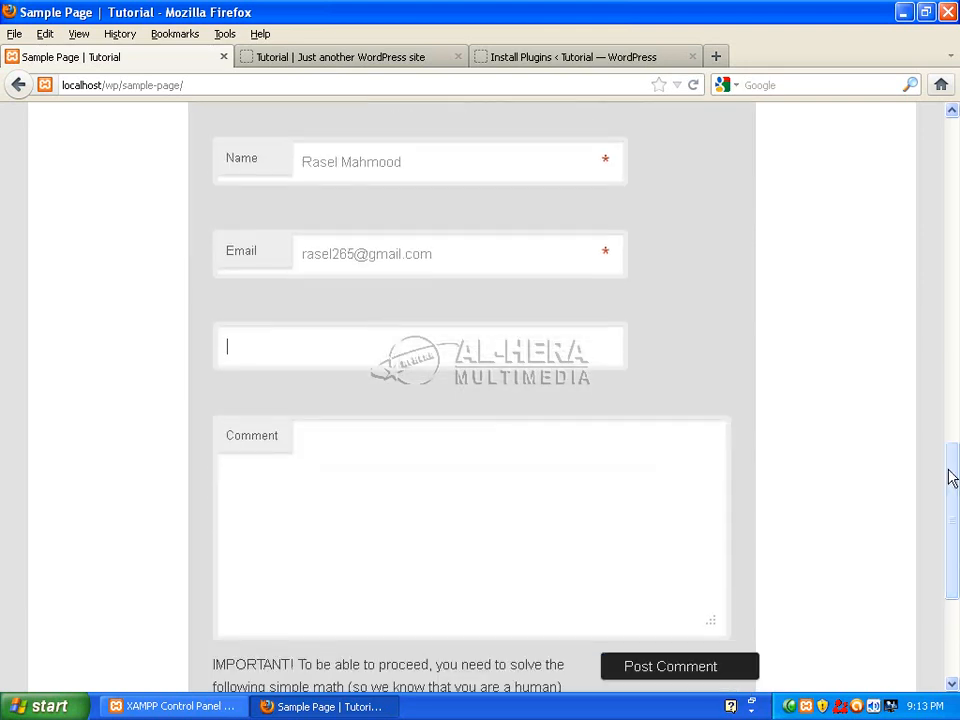
click(485, 507)
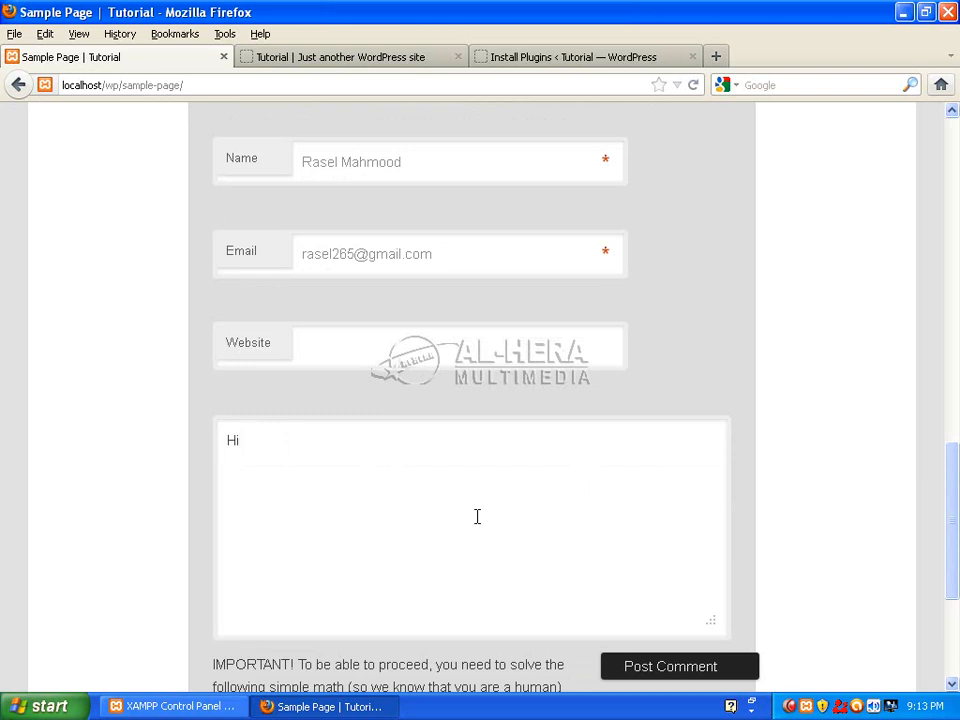
scroll(782, 552, down, 5)
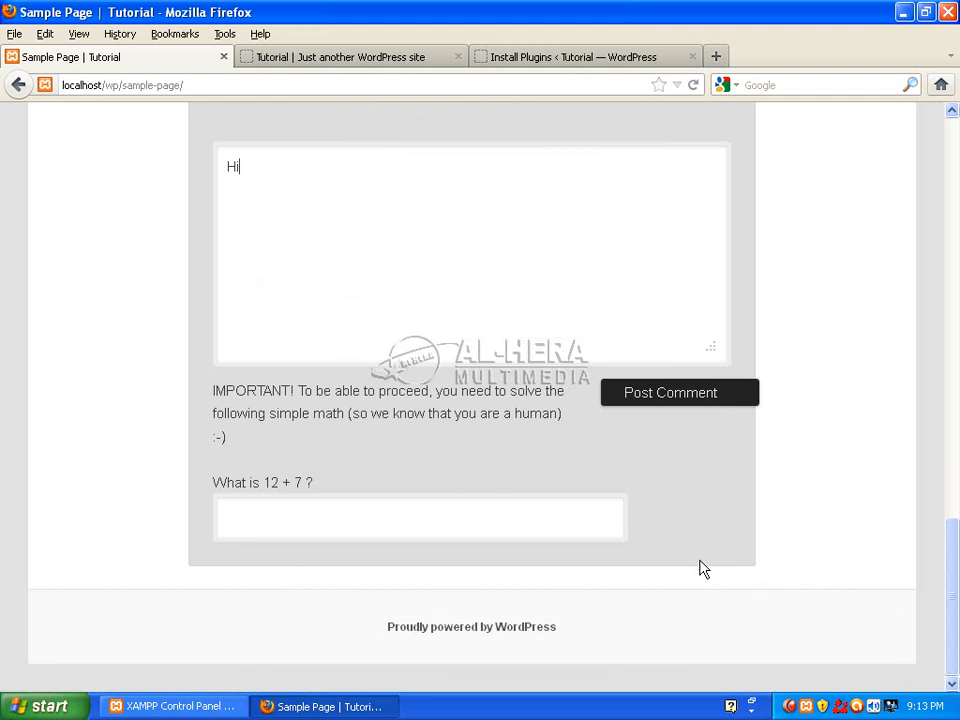
click(657, 396)
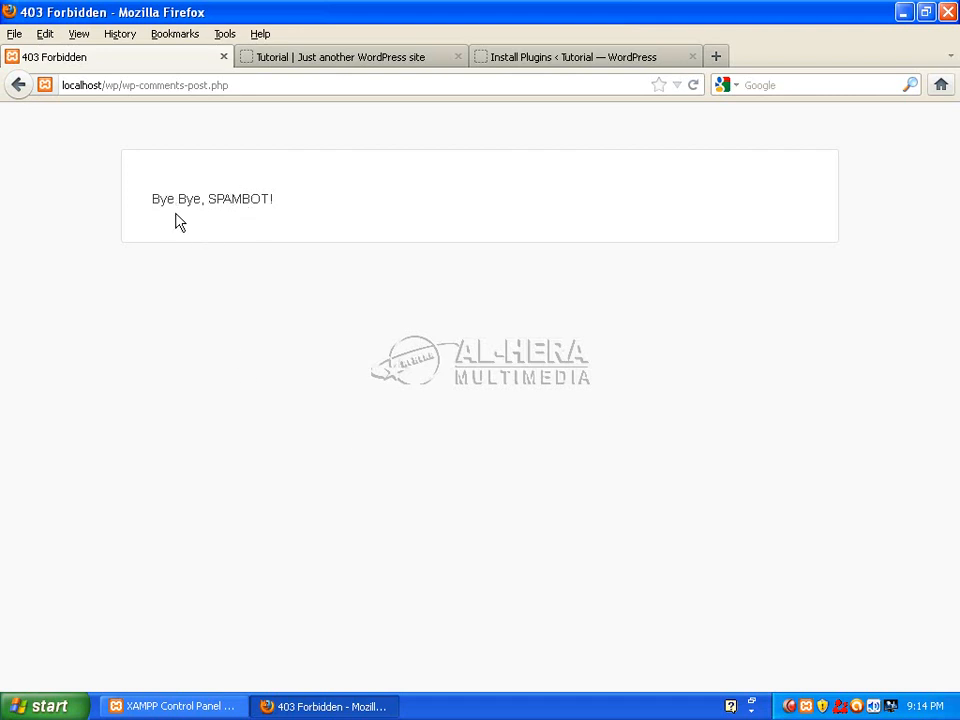
Go back to the comment form, answer 19 to 12 + 7, and post the Hi comment.
click(8, 86)
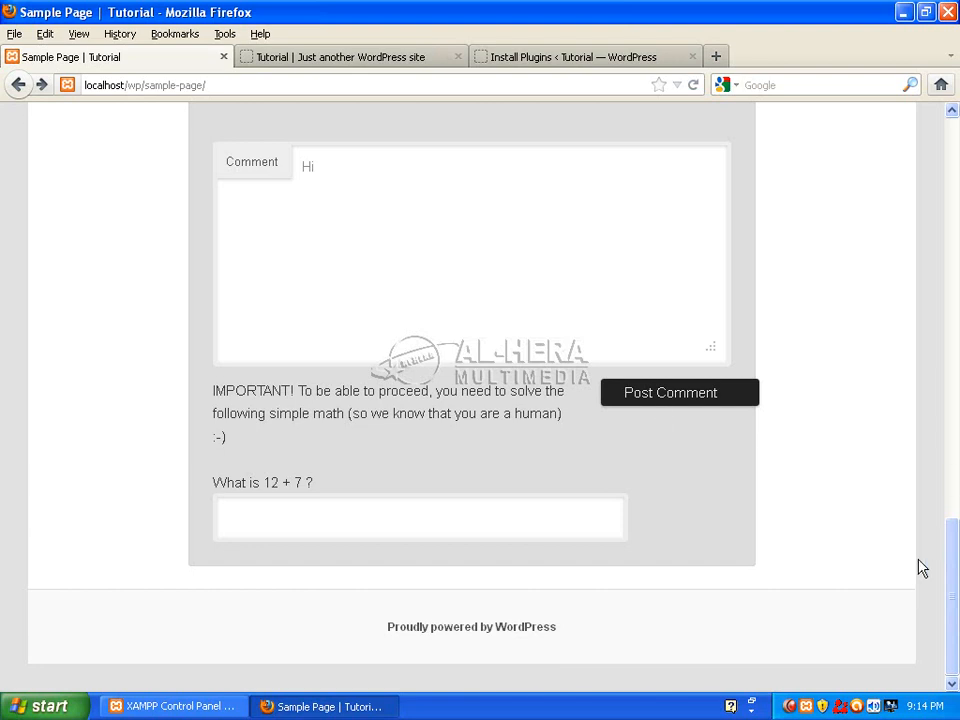
scroll(919, 568, up, 7)
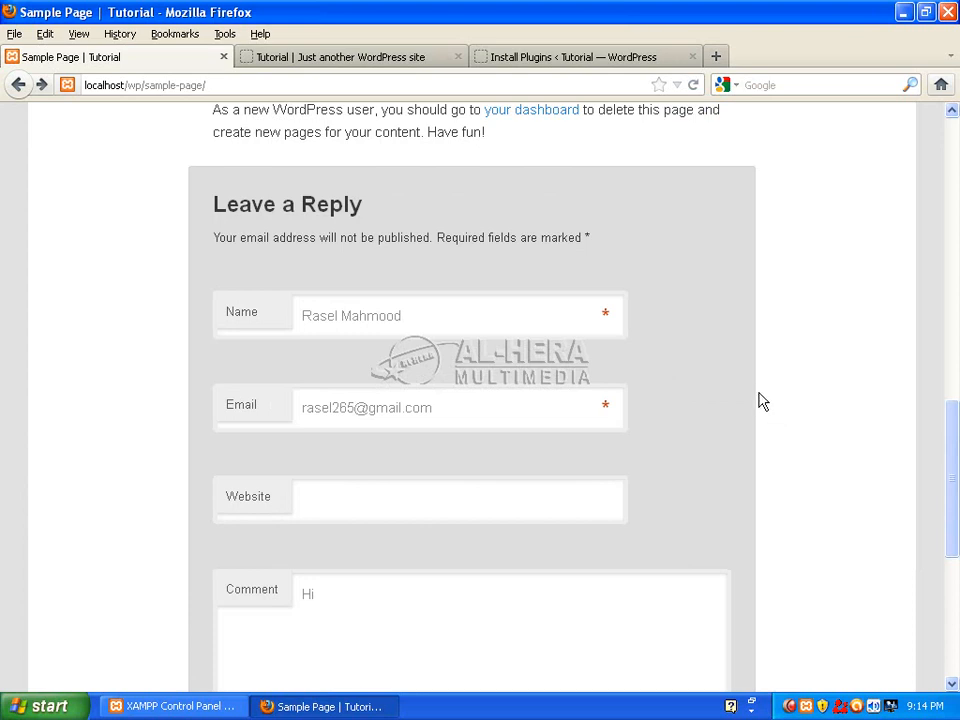
scroll(955, 476, down, 6)
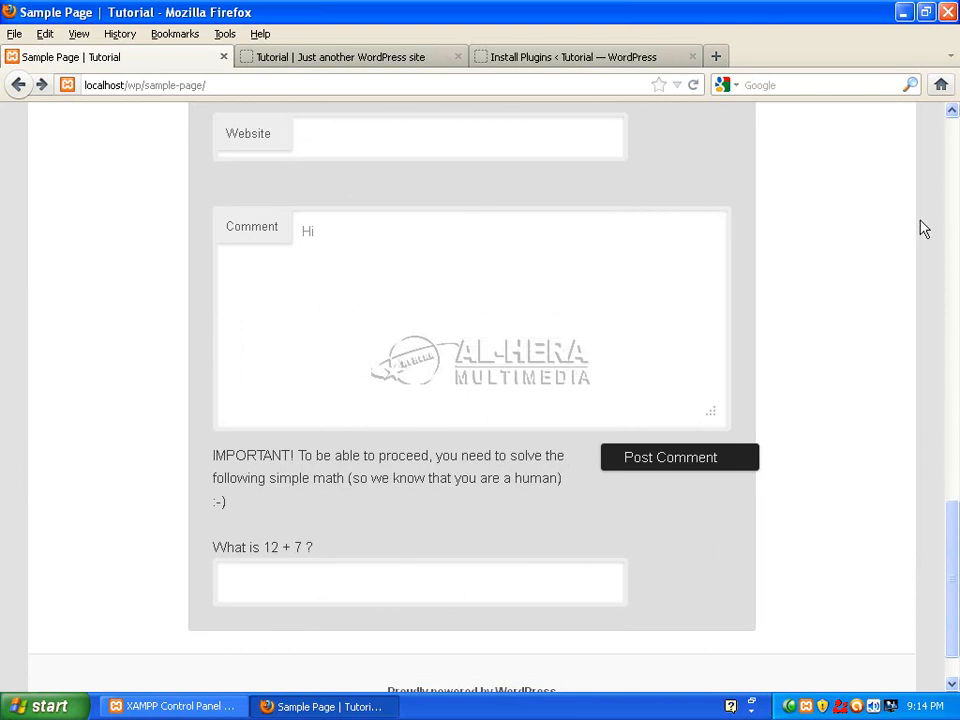
text(19)
click(690, 458)
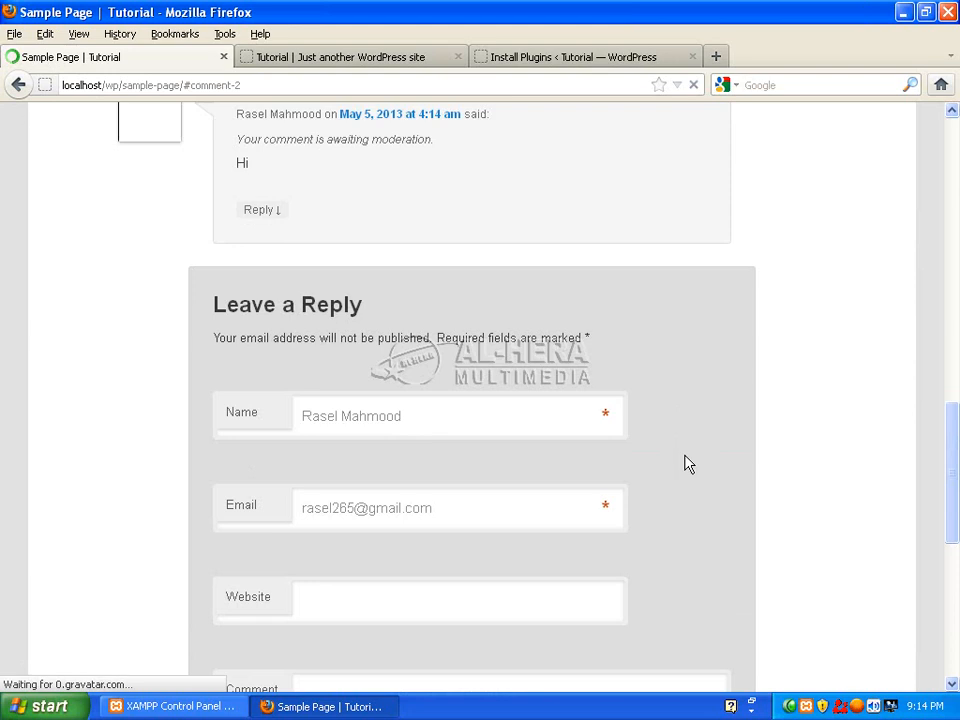
Scroll the Sample Page to confirm the Hi comment is awaiting moderation.
scroll(930, 411, up, 5)
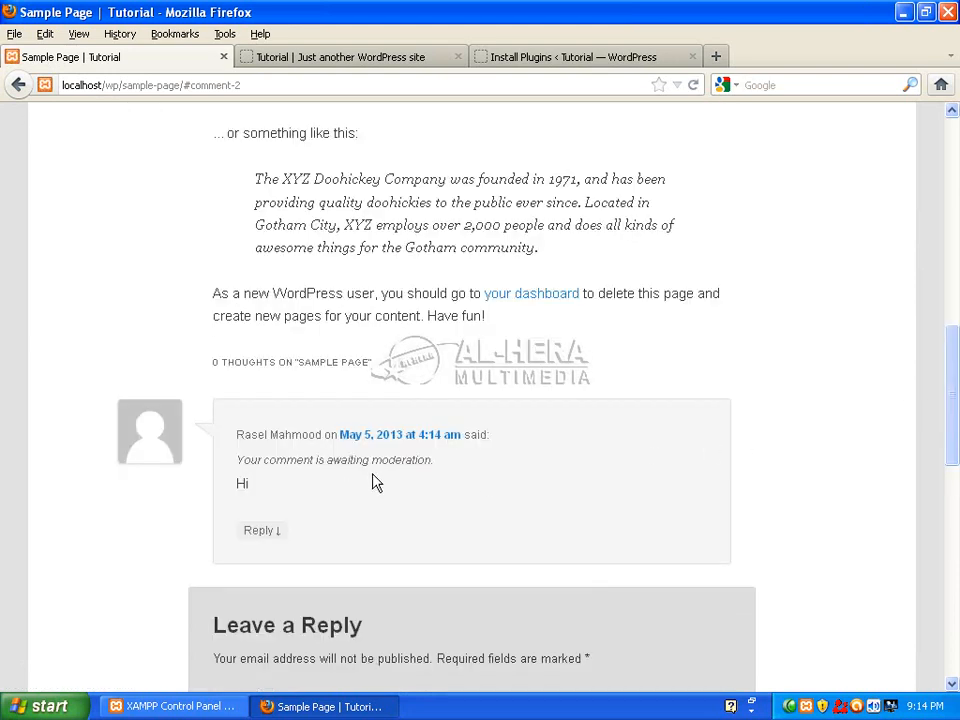
drag(955, 336, 955, 470)
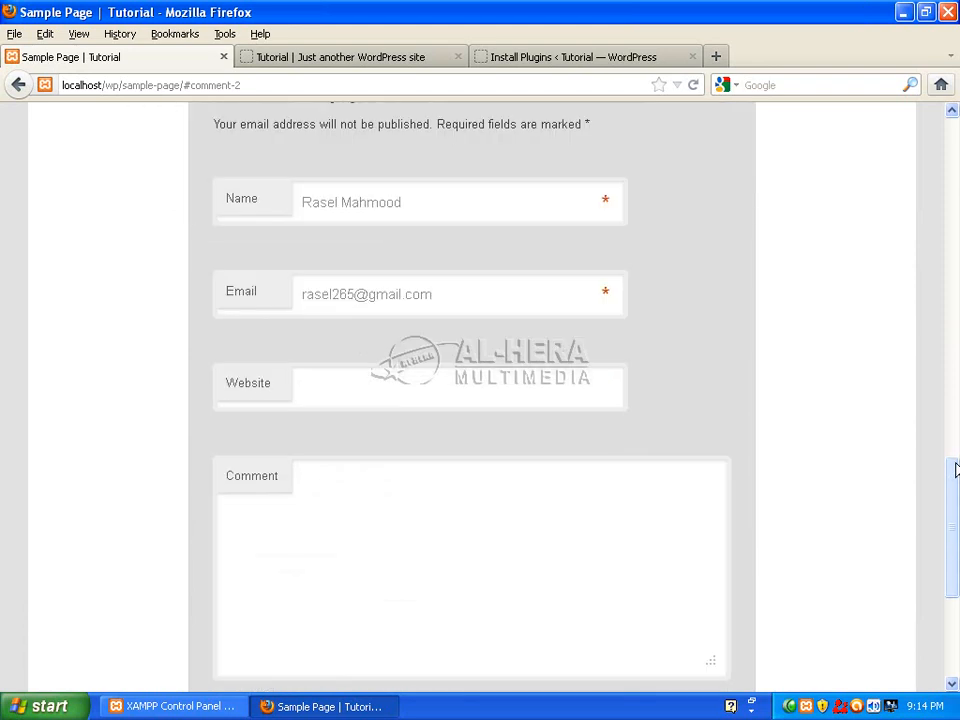
scroll(712, 470, down, 5)
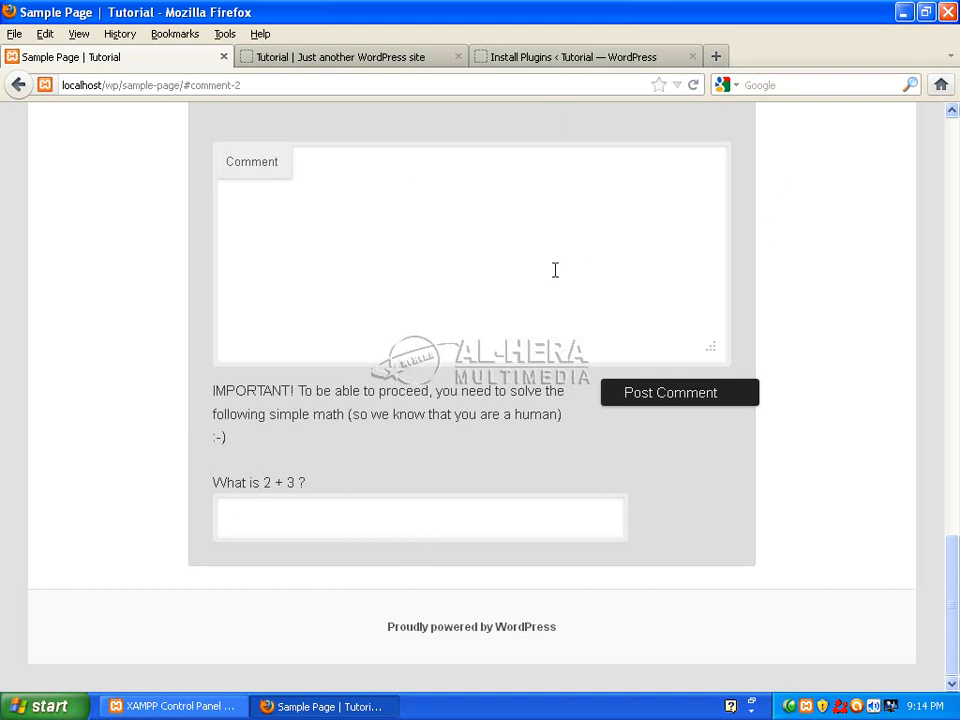
scroll(459, 363, up, 4)
scroll(440, 400, up, 2)
scroll(424, 446, down, 6)
Switch to the 'Tutorial | Just another WordPress site' home page tab.
click(261, 507)
drag(948, 560, 958, 197)
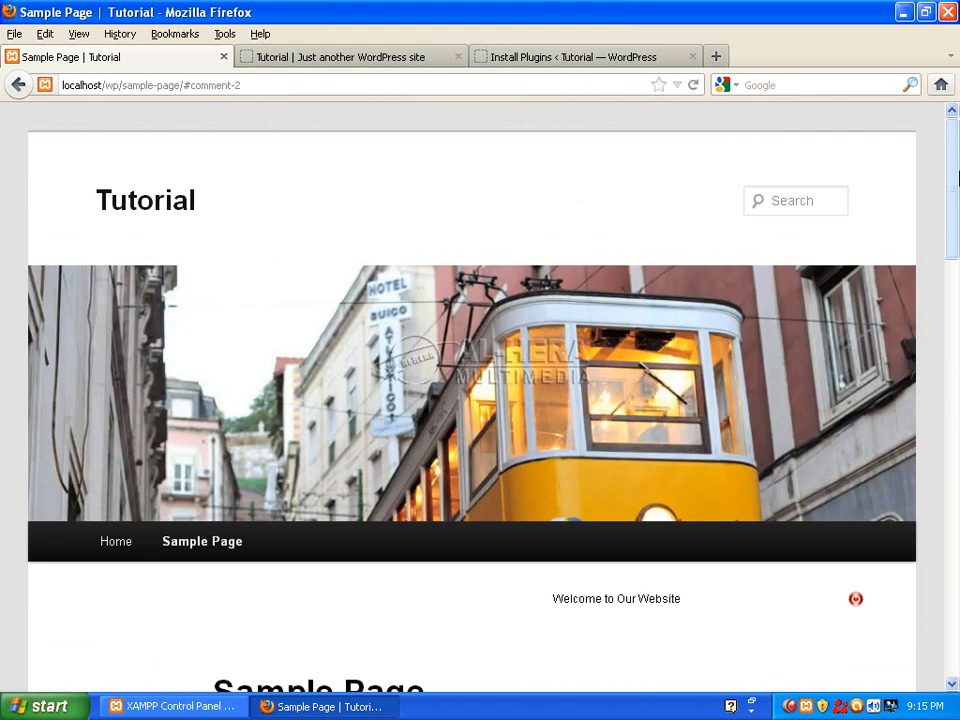
click(418, 60)
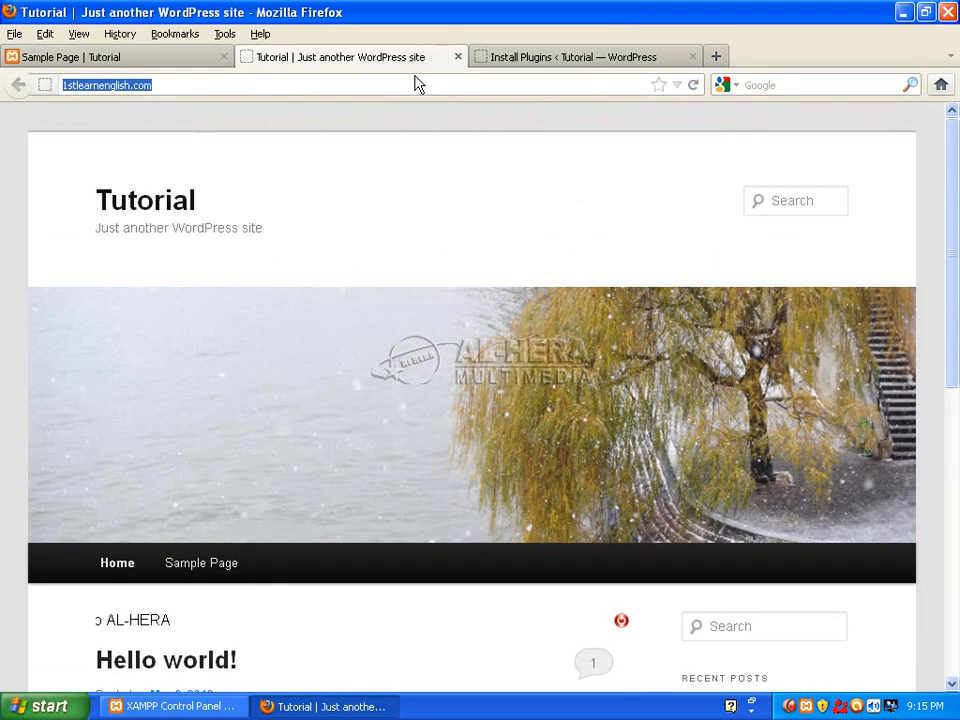
Upload block-spam-by-math.1.0.zip on the Install Plugins page and install it.
click(587, 56)
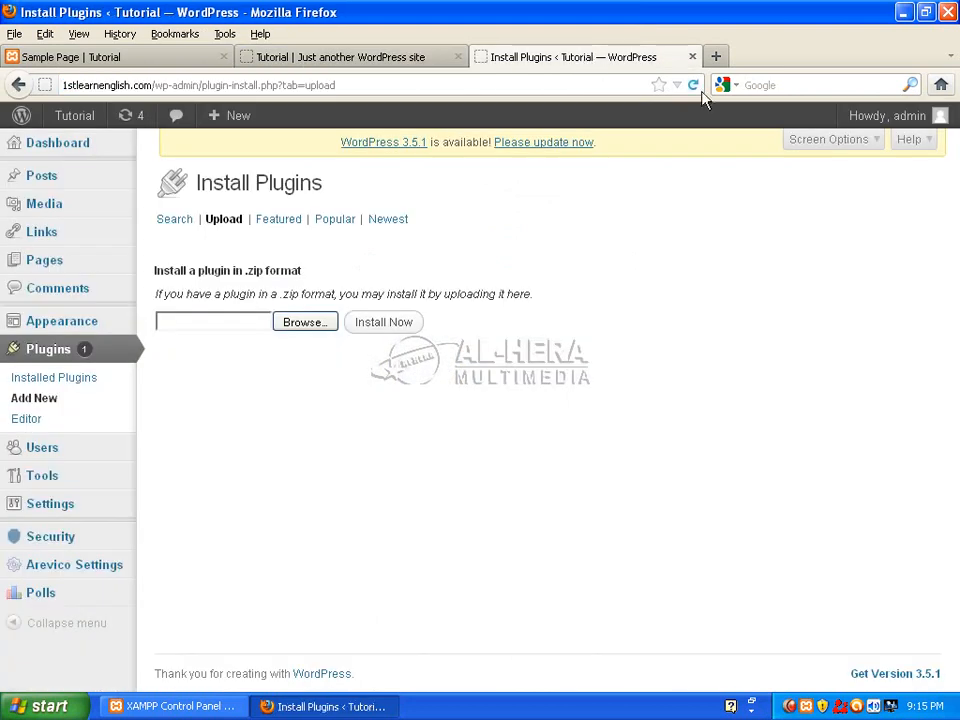
click(301, 324)
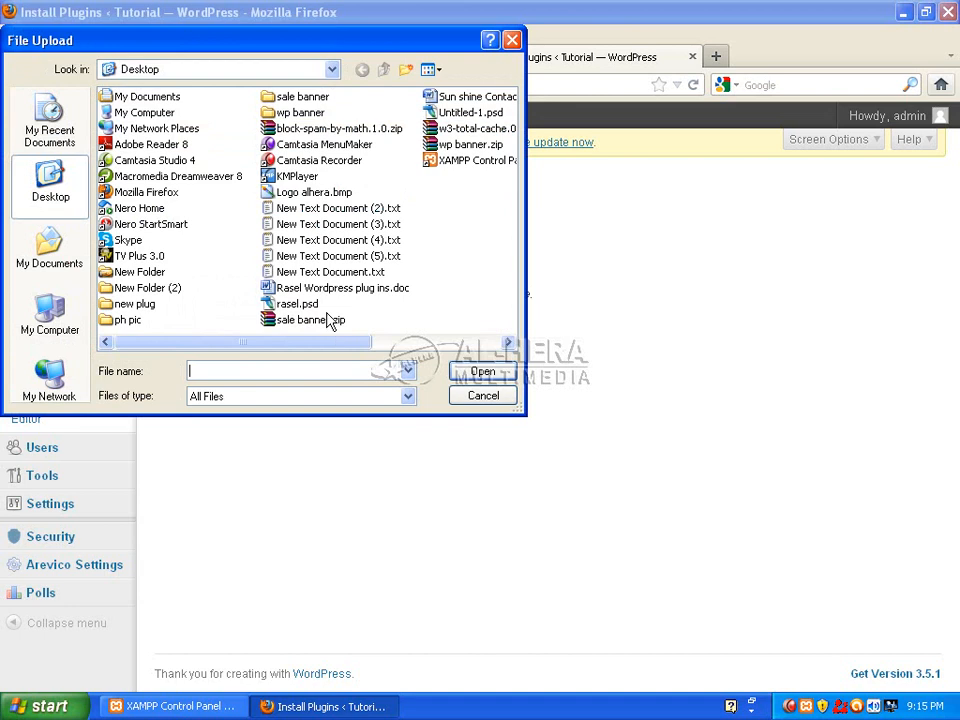
click(338, 129)
click(478, 373)
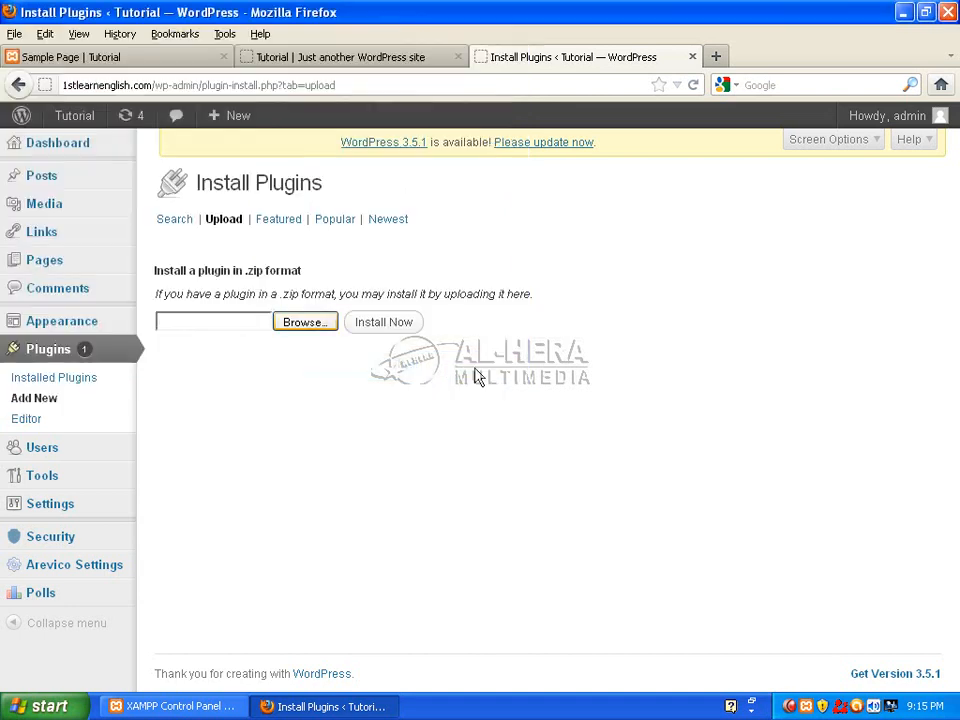
click(386, 323)
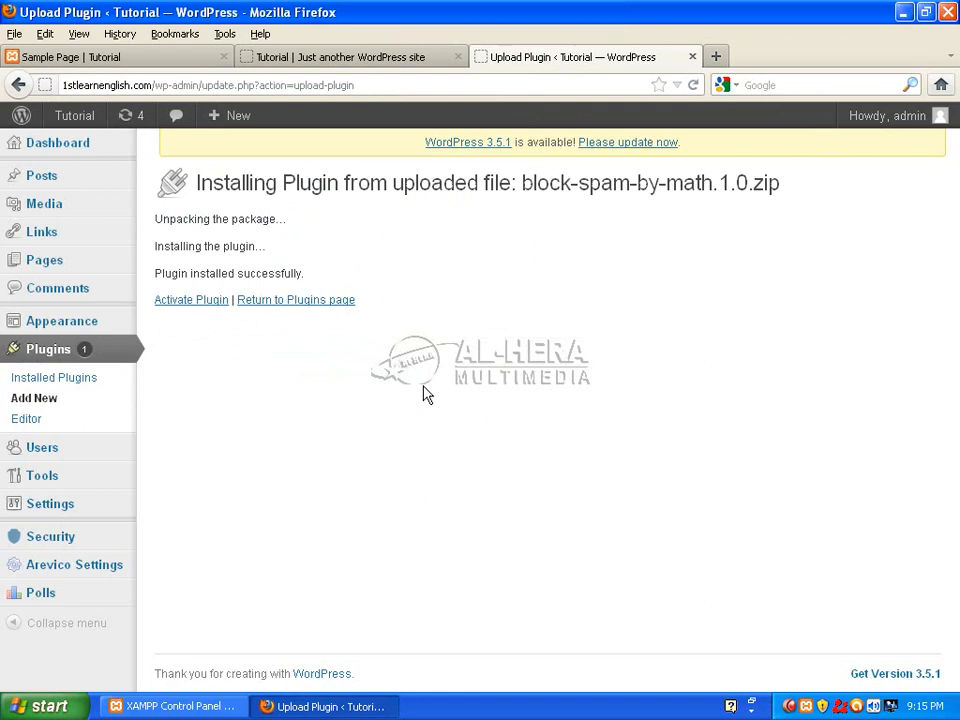
Activate Block-Spam-By-Math, log out from the admin menu, and reopen the Tutorial home tab.
click(208, 305)
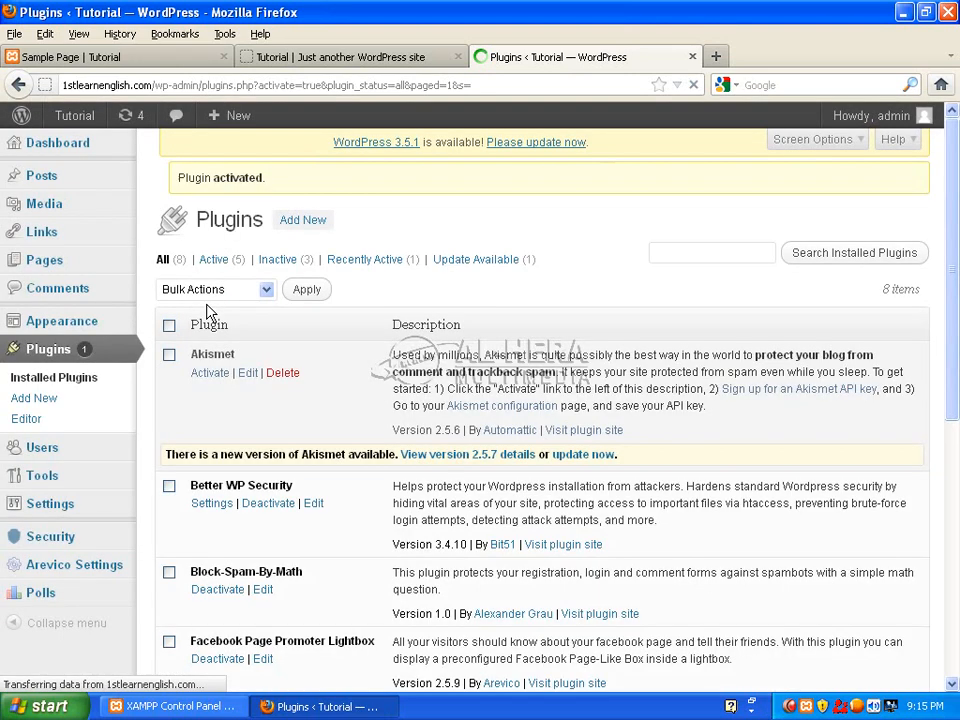
click(928, 120)
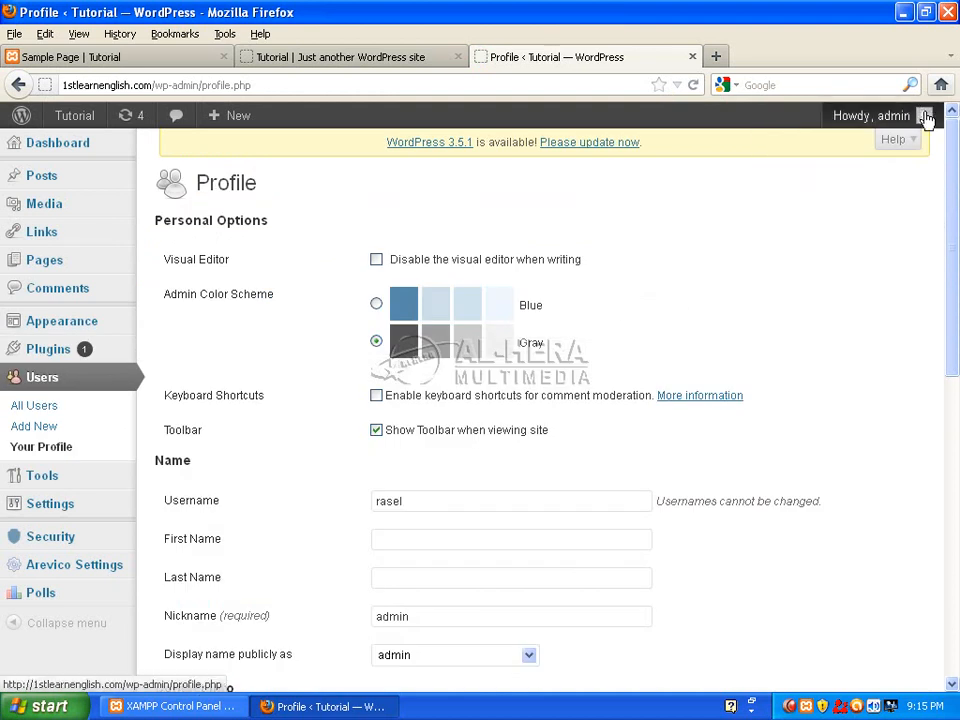
mouse_move(926, 118)
click(808, 208)
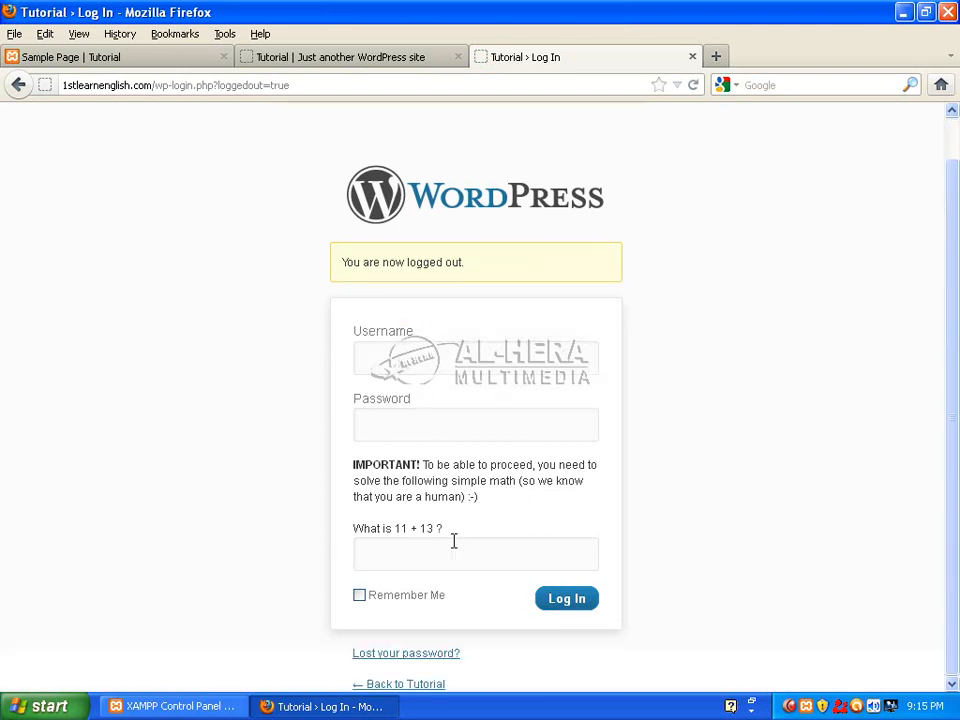
click(390, 557)
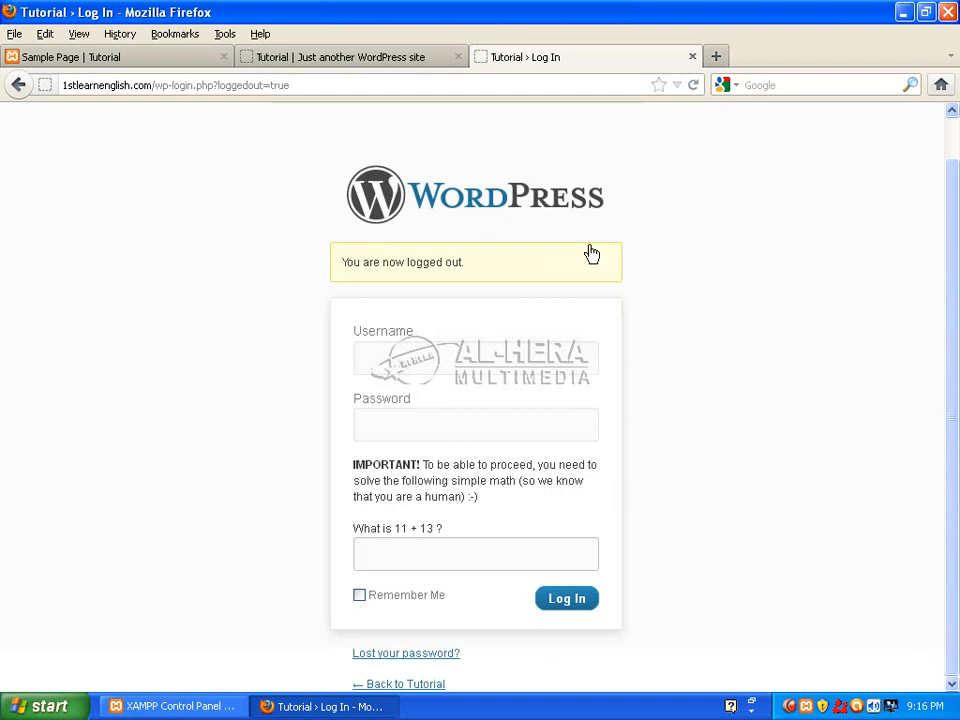
click(415, 60)
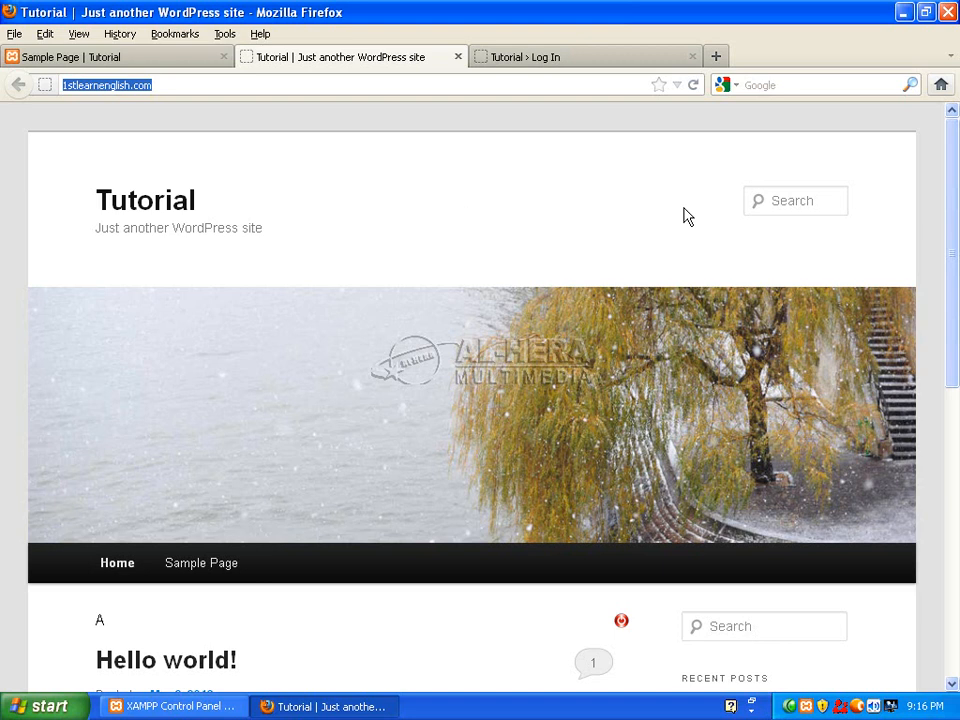
Open the Sample Page and scroll to its comment form.
scroll(780, 392, down, 2)
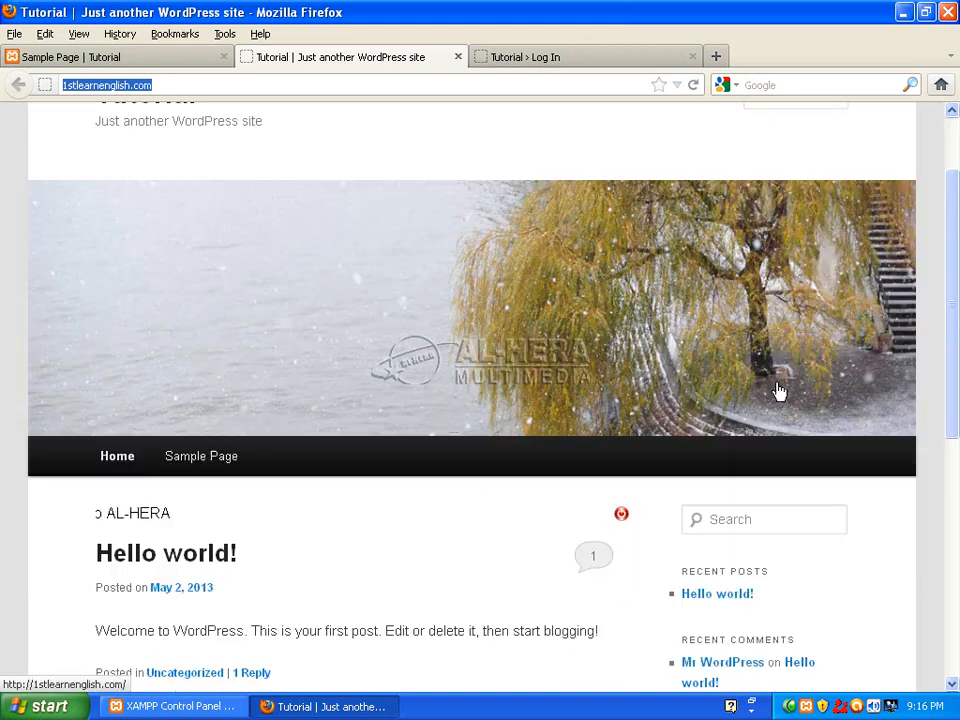
click(192, 460)
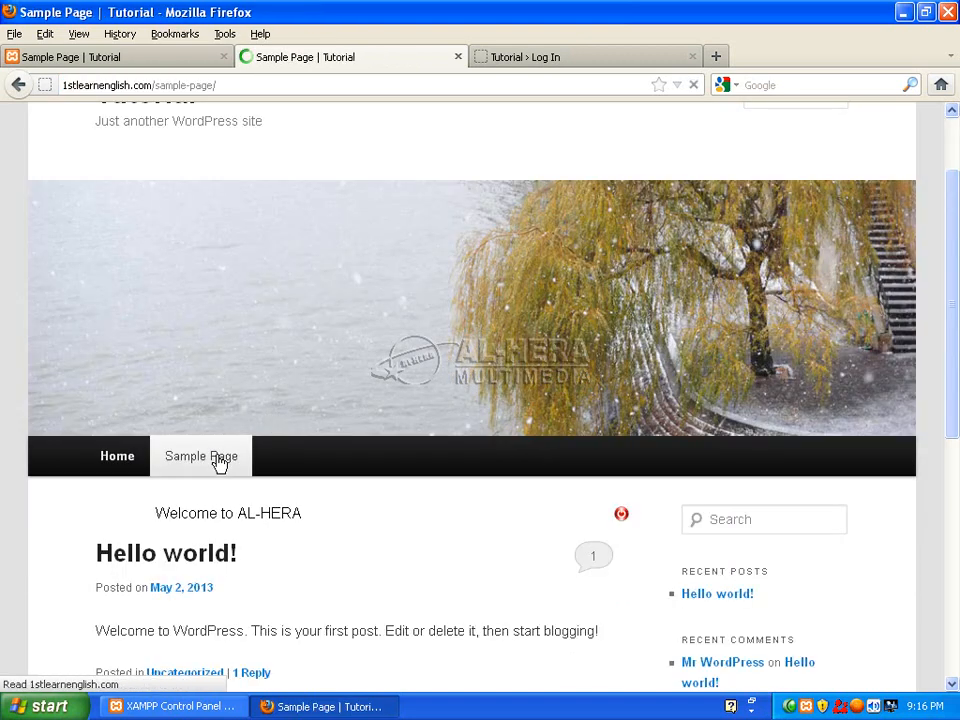
scroll(167, 456, down, 10)
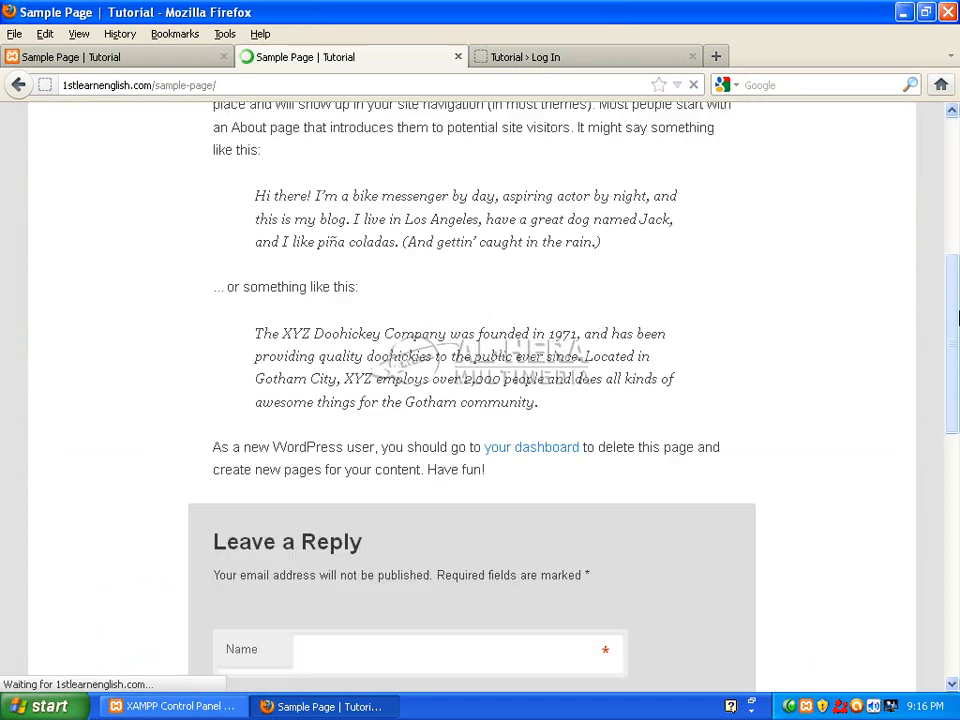
scroll(372, 536, up, 5)
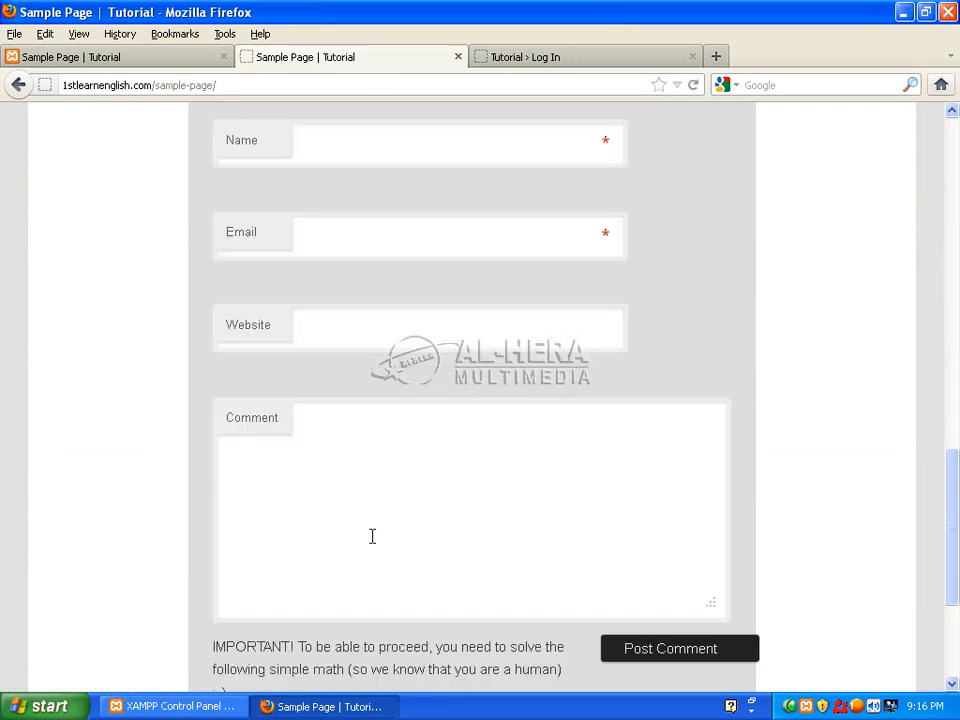
scroll(906, 420, down, 5)
click(364, 512)
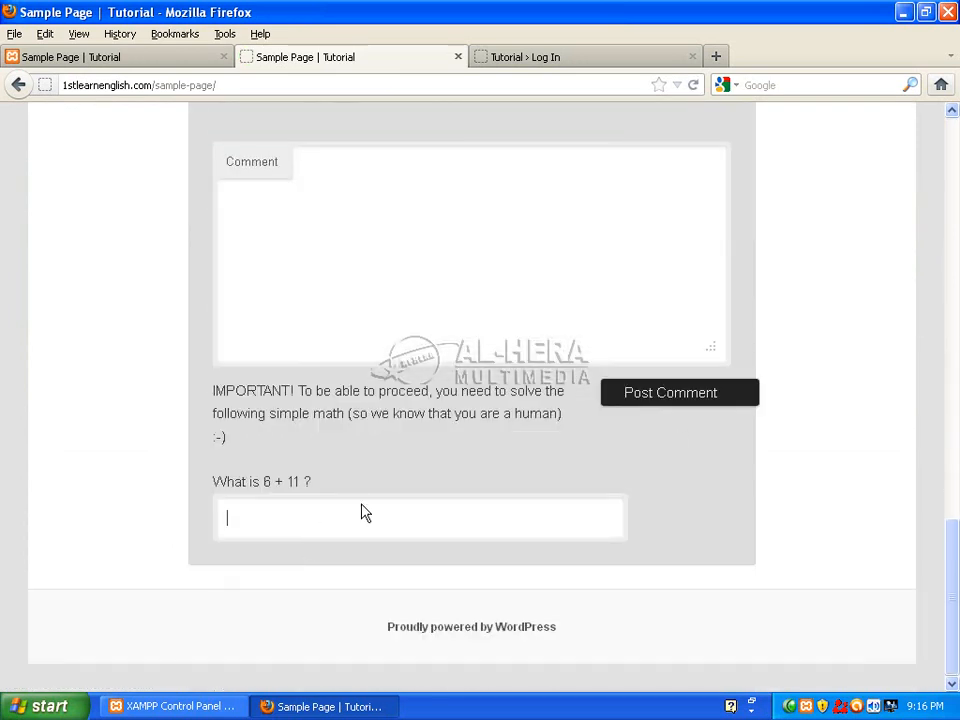
scroll(850, 488, up, 6)
Fill the commenter's name and e-mail from the browser's saved entries.
double_click(388, 197)
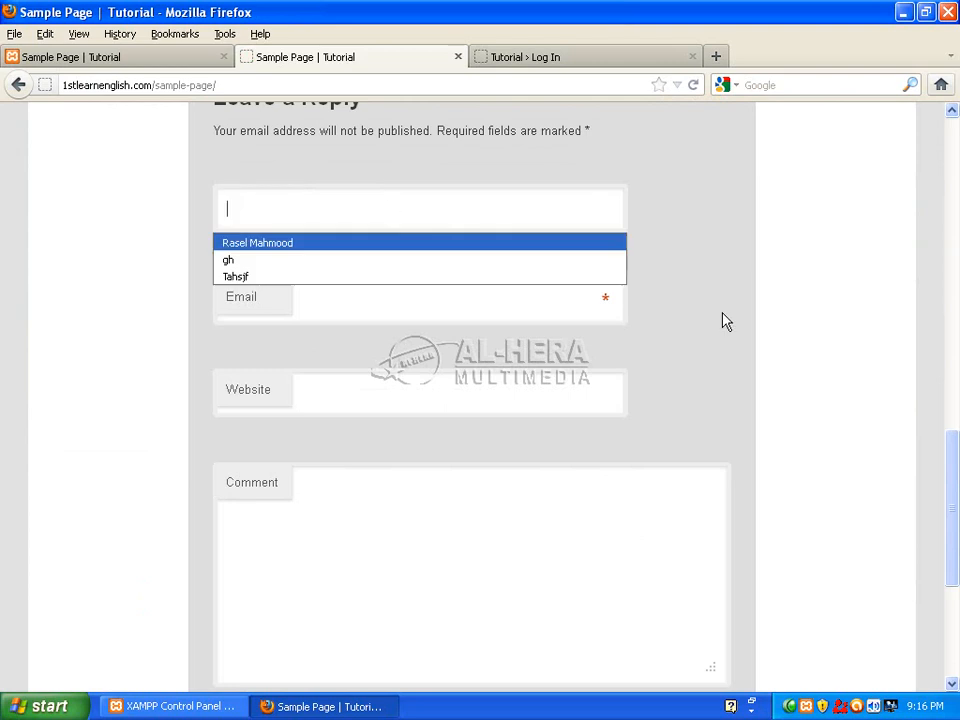
click(284, 250)
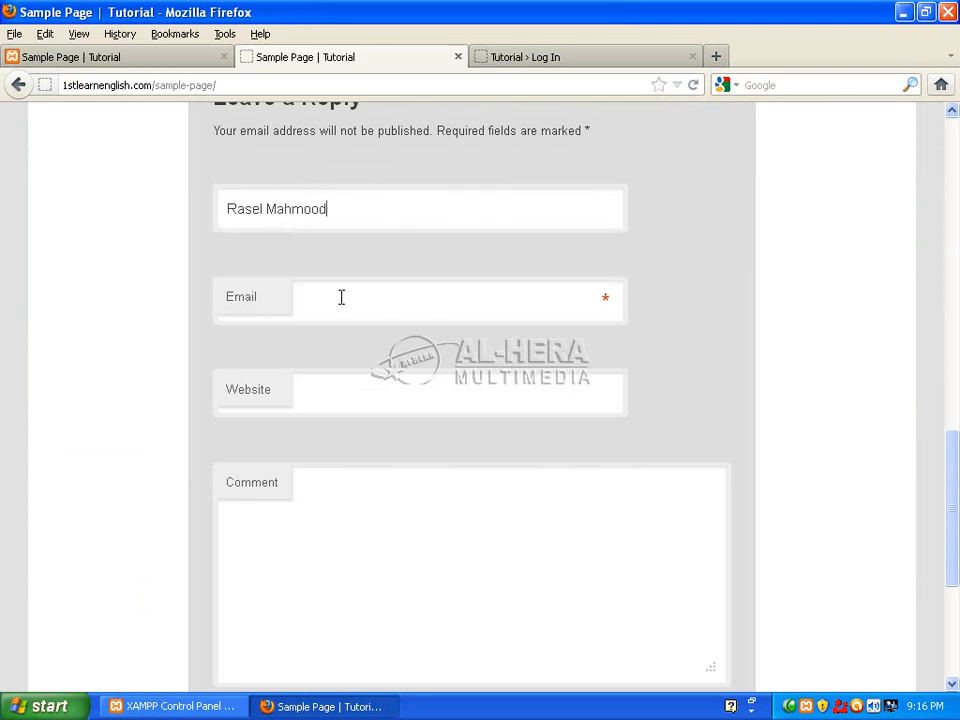
click(341, 297)
text(r)
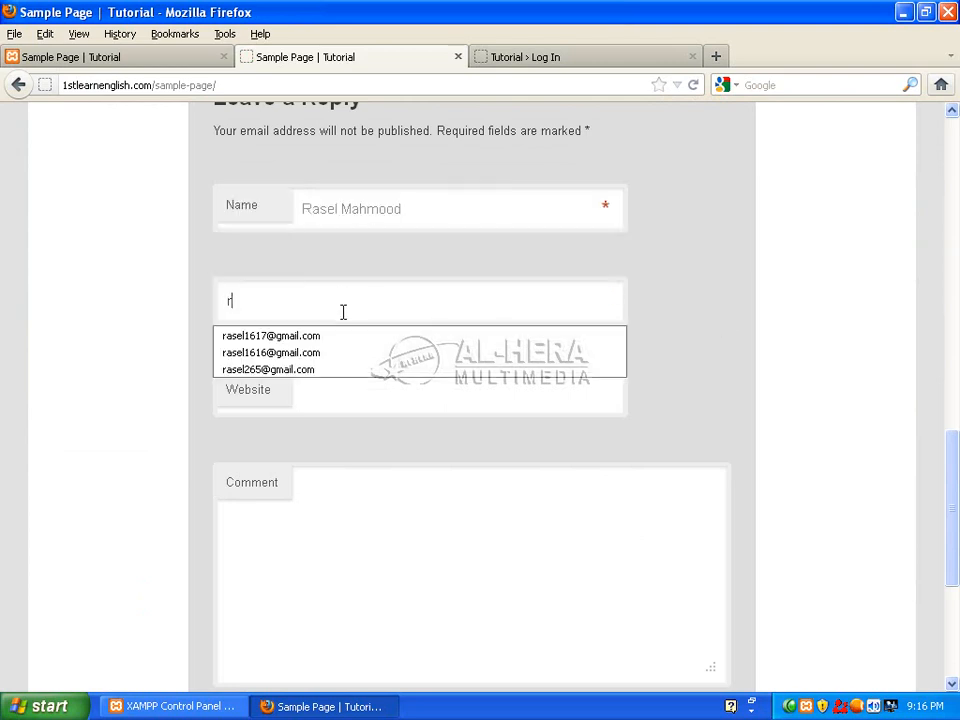
click(343, 369)
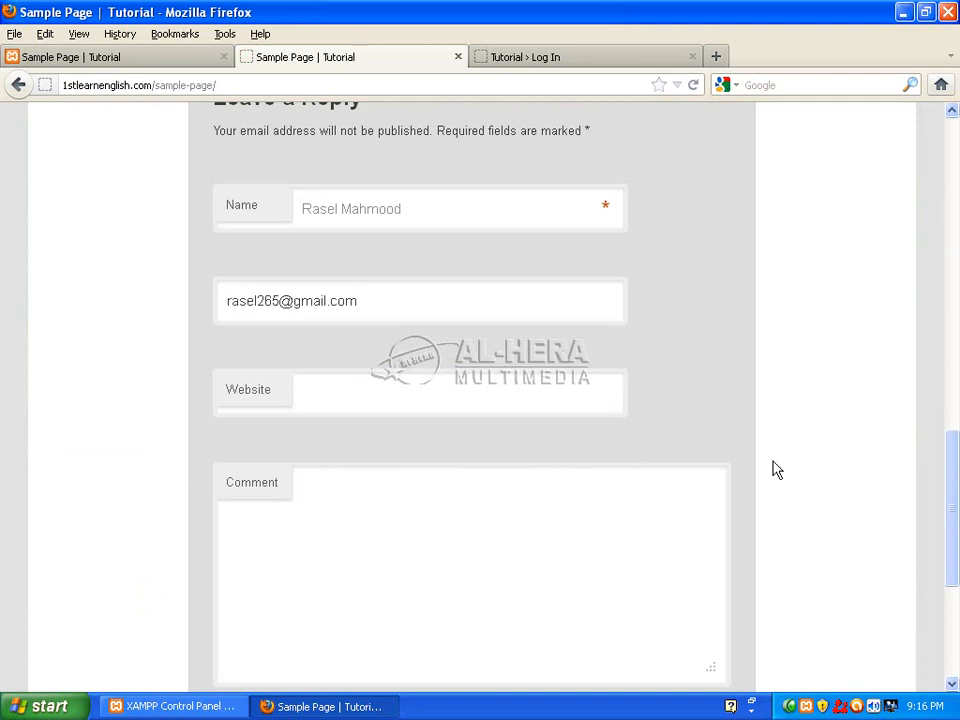
Write the comment Hello., answer 17 to 6 + 11, and post it.
click(348, 549)
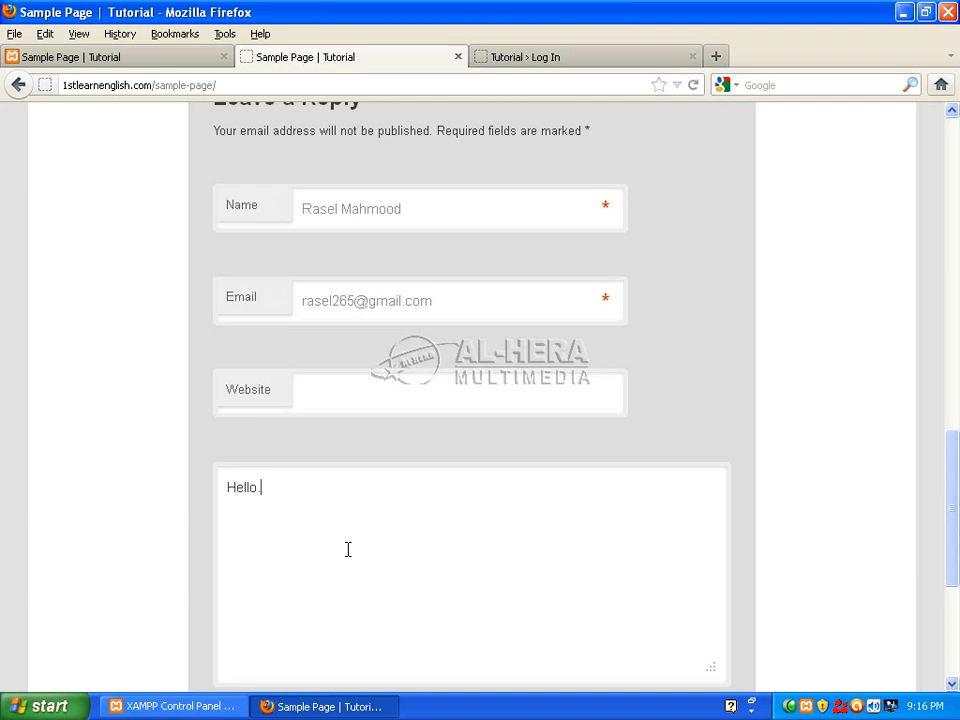
scroll(891, 523, down, 5)
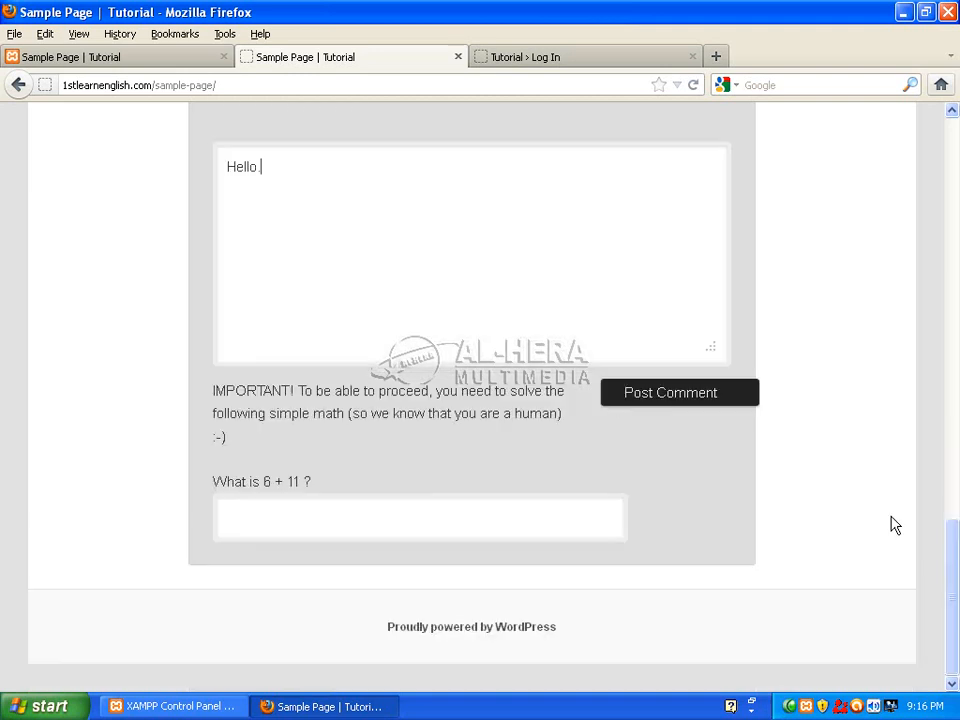
click(324, 529)
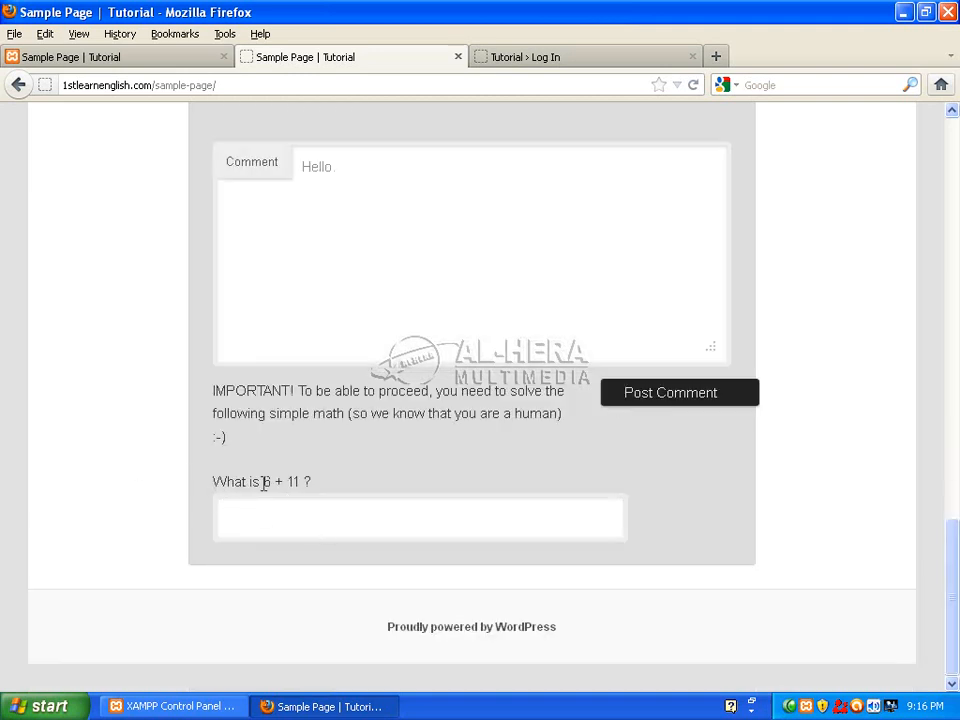
text(17)
click(650, 396)
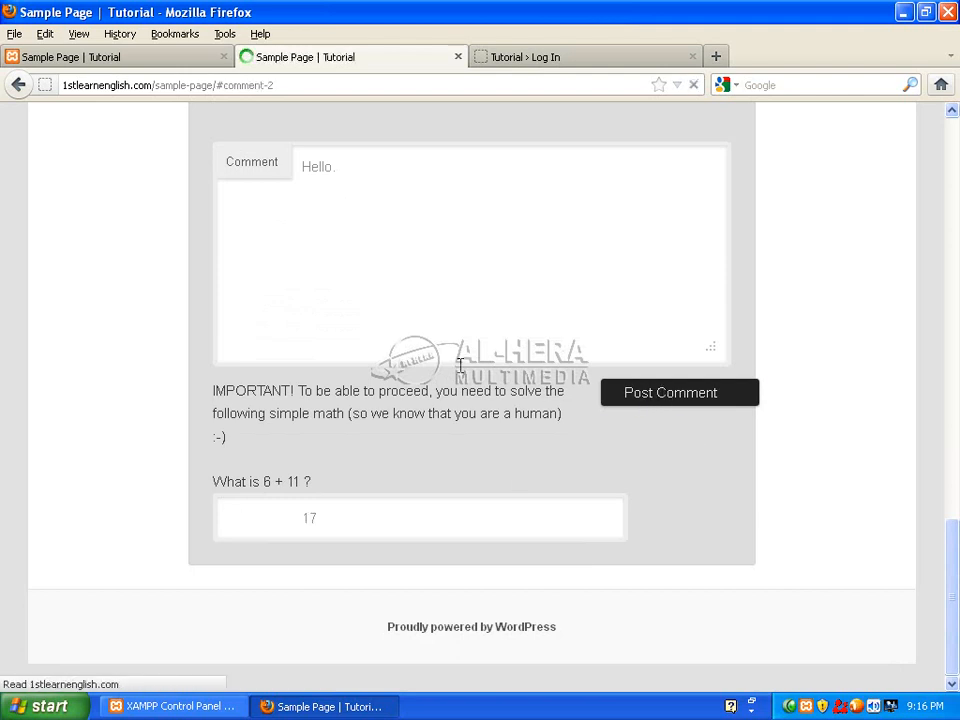
Scroll to the comment form and highlight the new 'What is 13 + 15 ?' question.
scroll(662, 433, up, 8)
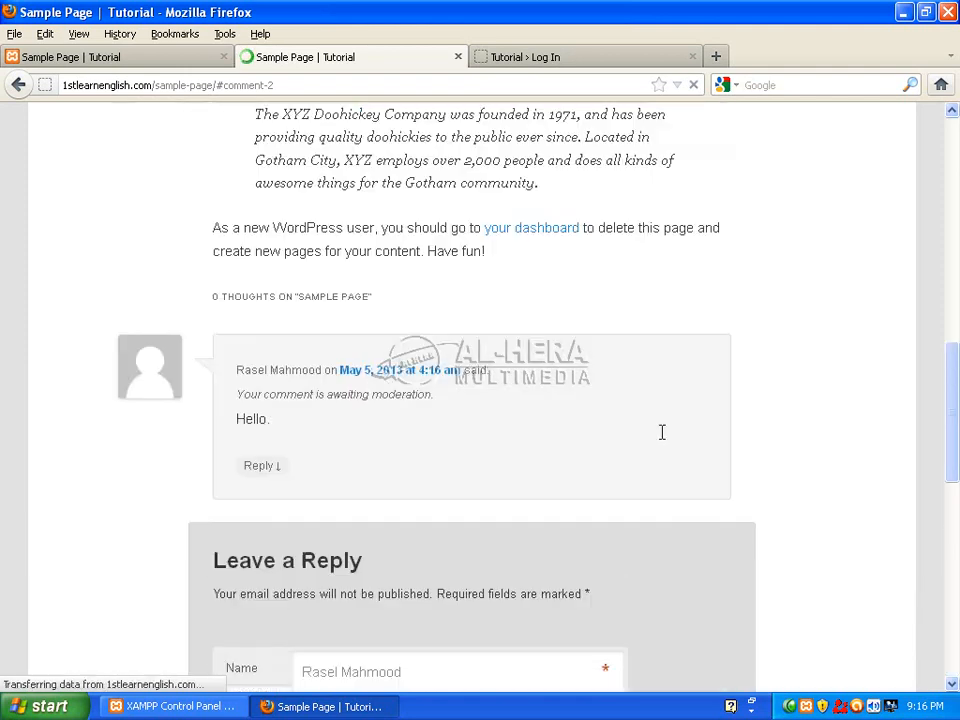
scroll(664, 433, down, 3)
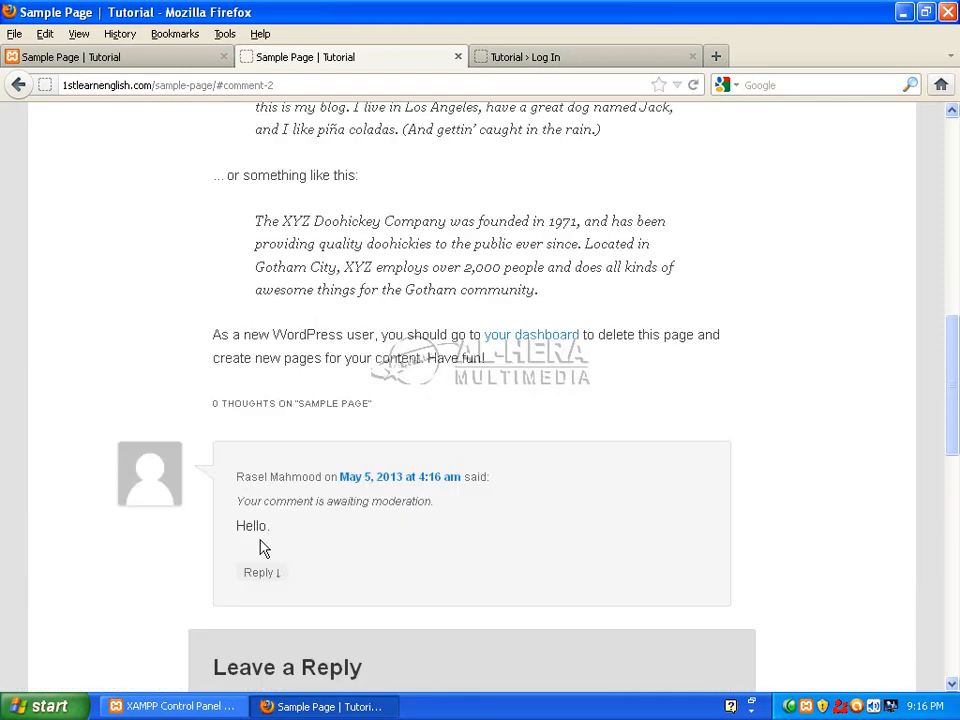
scroll(934, 482, down, 10)
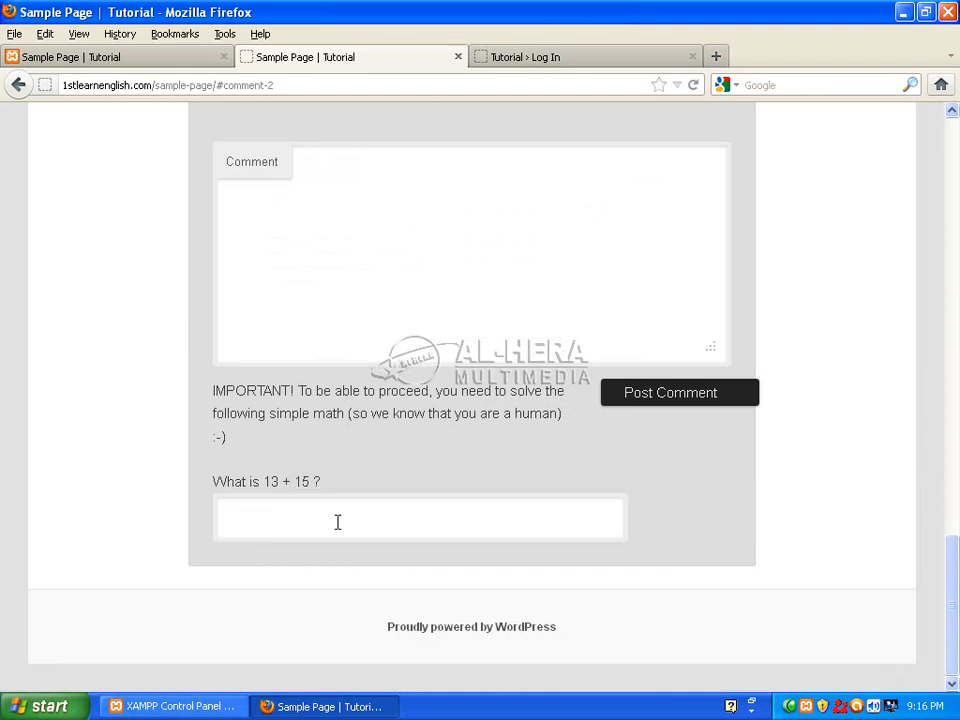
drag(265, 482, 310, 481)
click(298, 504)
scroll(366, 504, up, 5)
scroll(396, 510, up, 7)
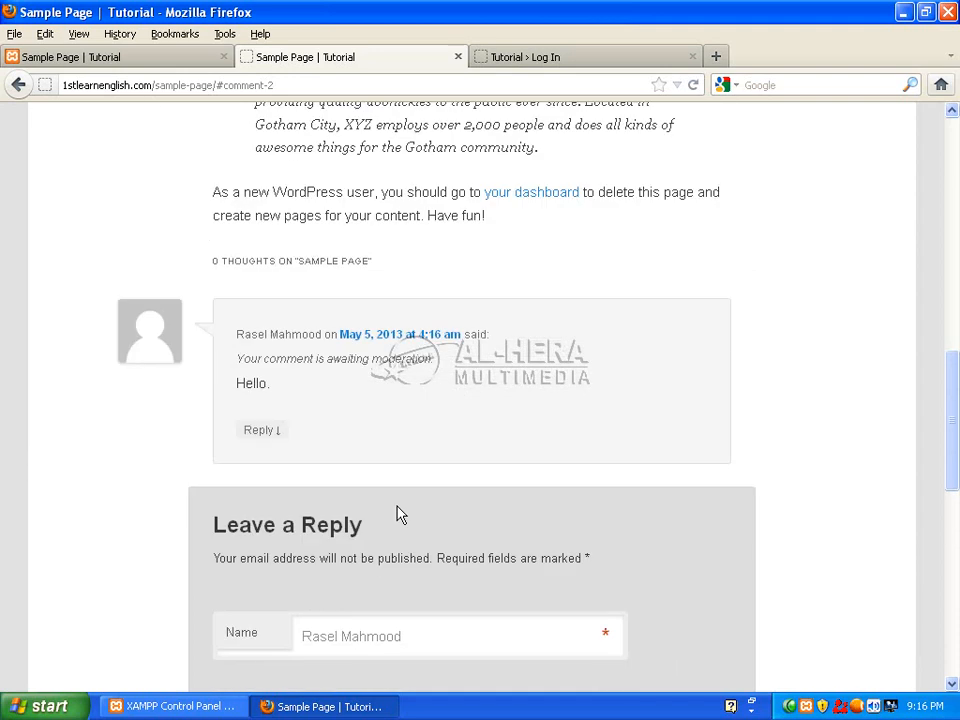
scroll(420, 440, down, 4)
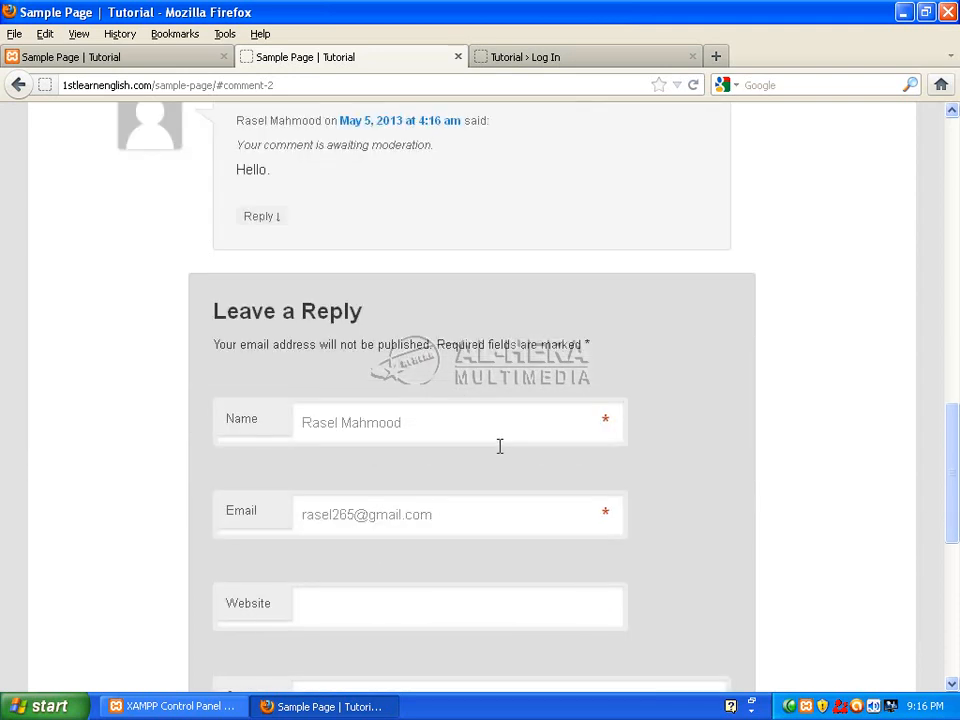
scroll(499, 446, down, 4)
scroll(957, 460, down, 2)
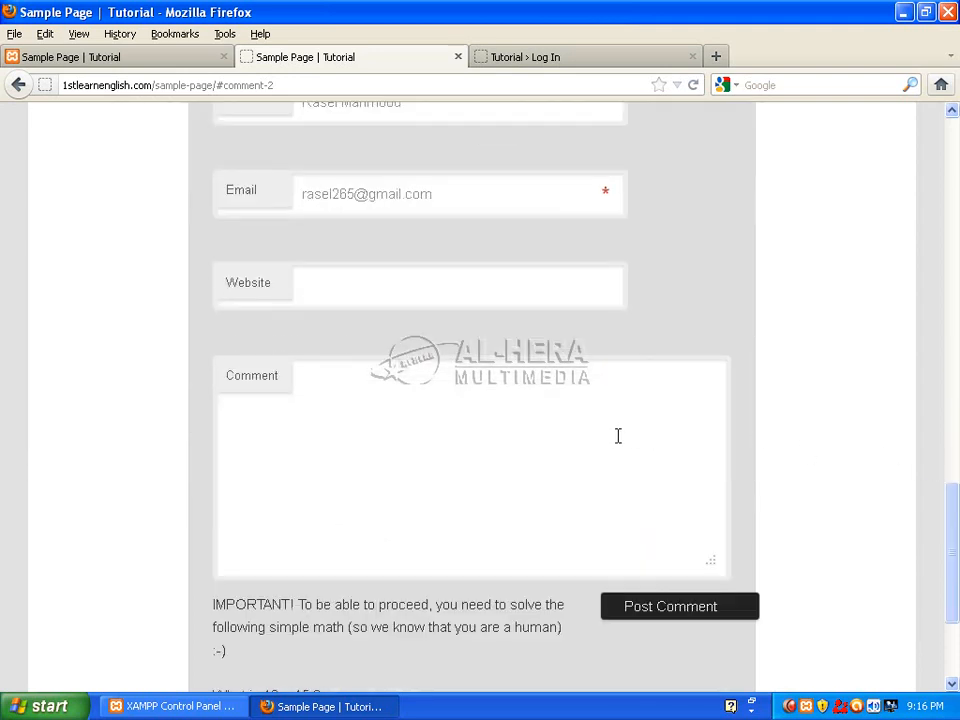
Write the comment hi, give the wrong answer 45, and post it.
click(365, 385)
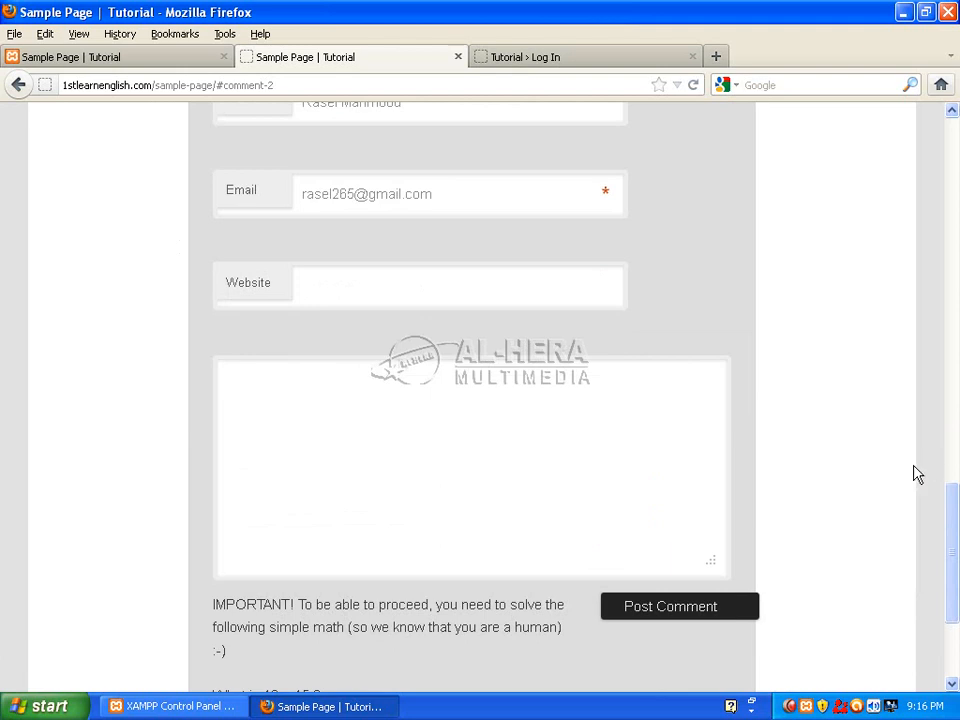
text(hi)
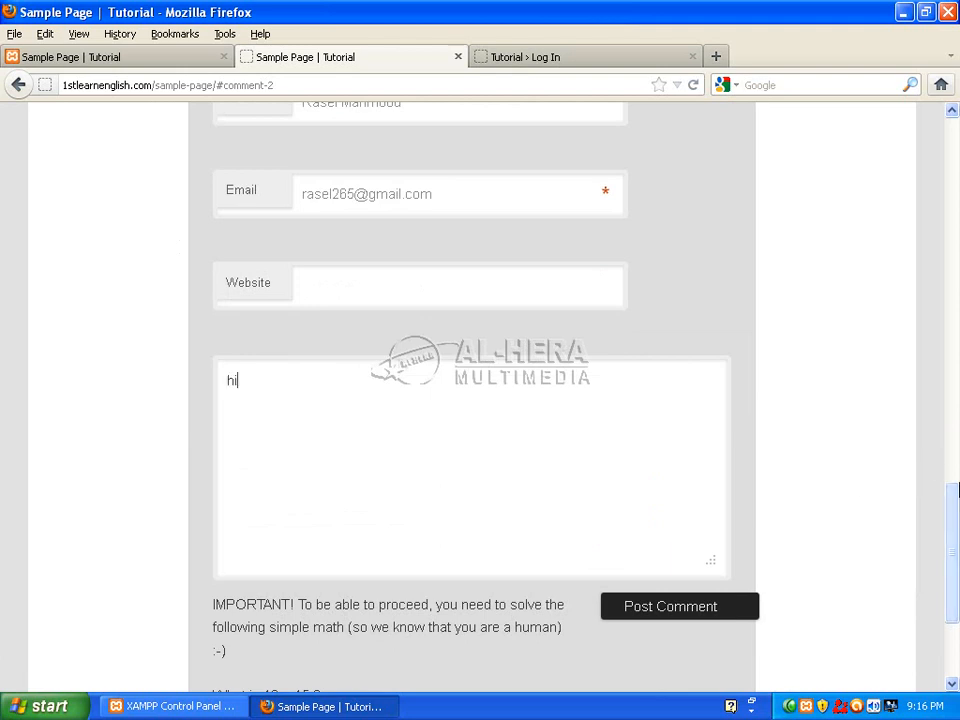
scroll(423, 512, down, 4)
click(316, 532)
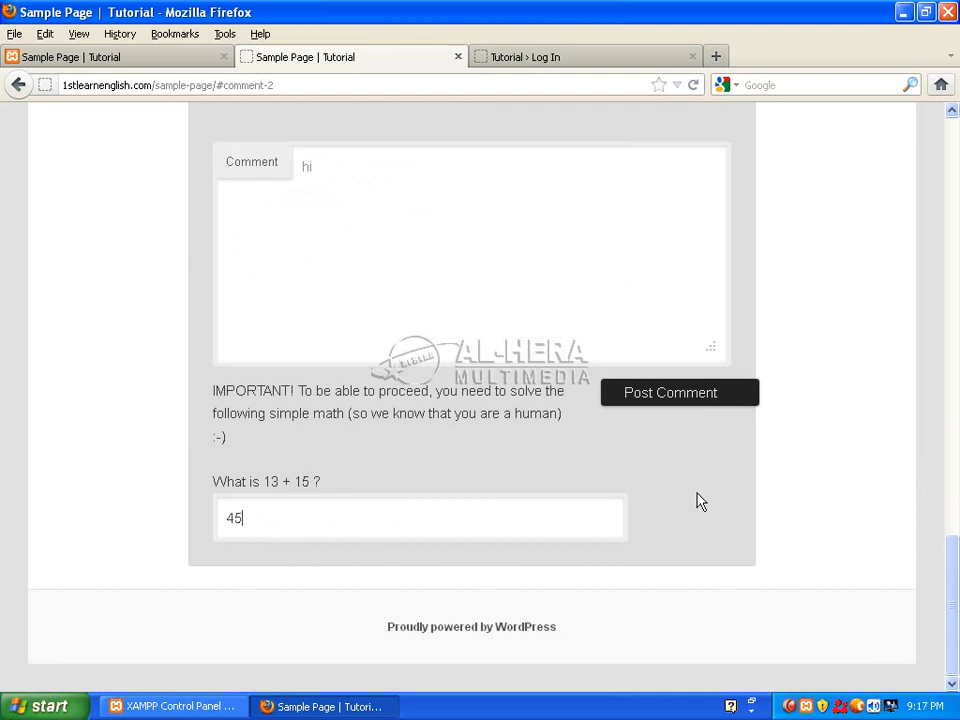
text(45)
click(705, 392)
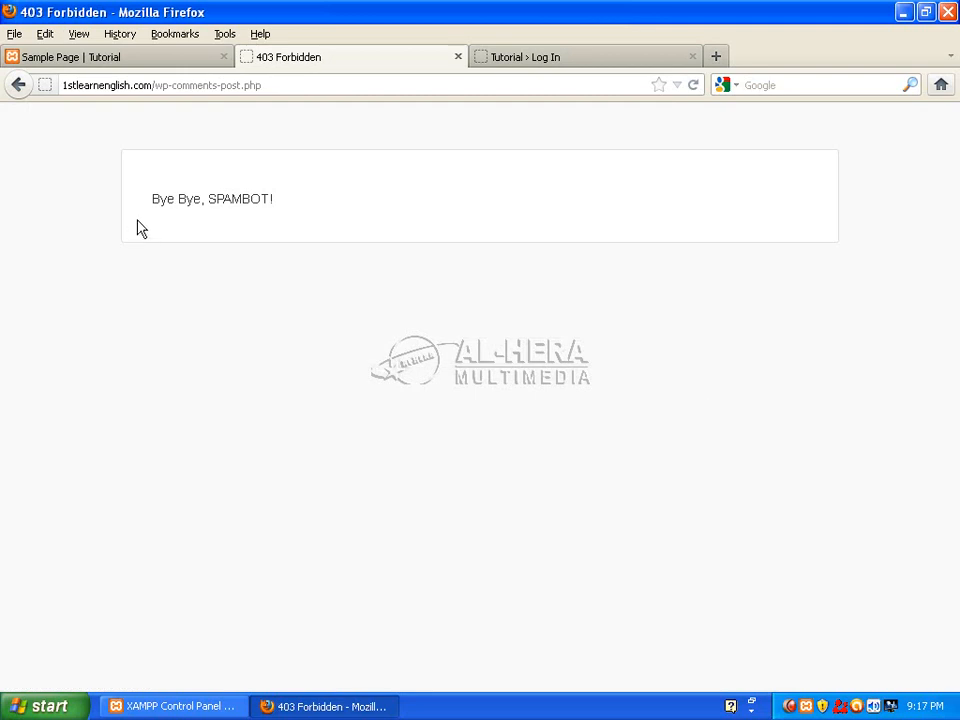
Go back from the 'Bye Bye, SPAMBOT!' 403 page to the Sample Page header.
click(18, 84)
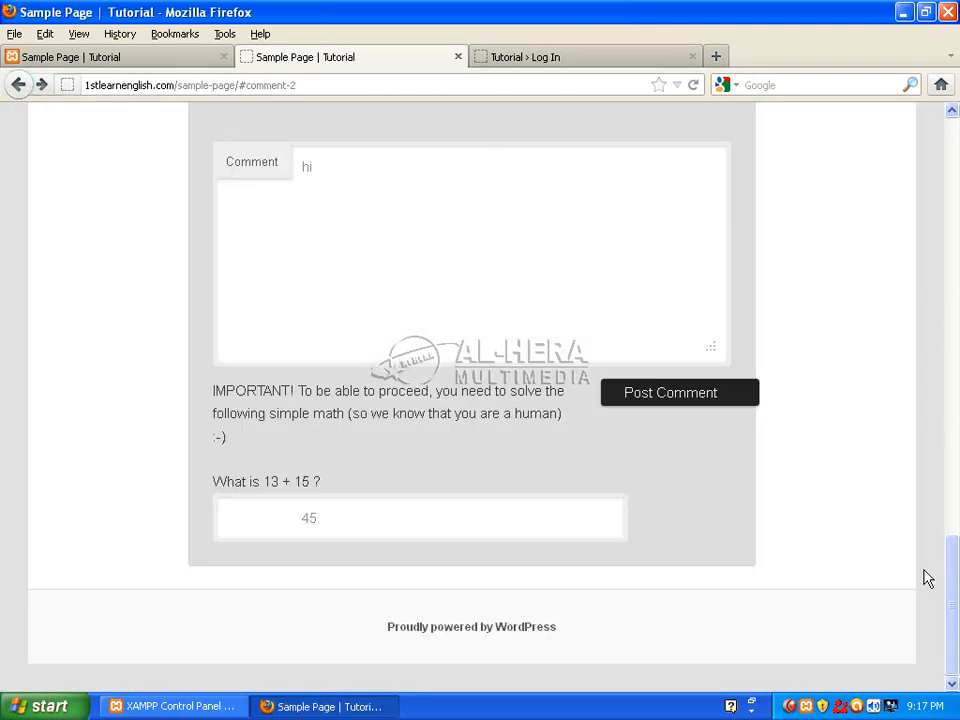
drag(951, 589, 958, 131)
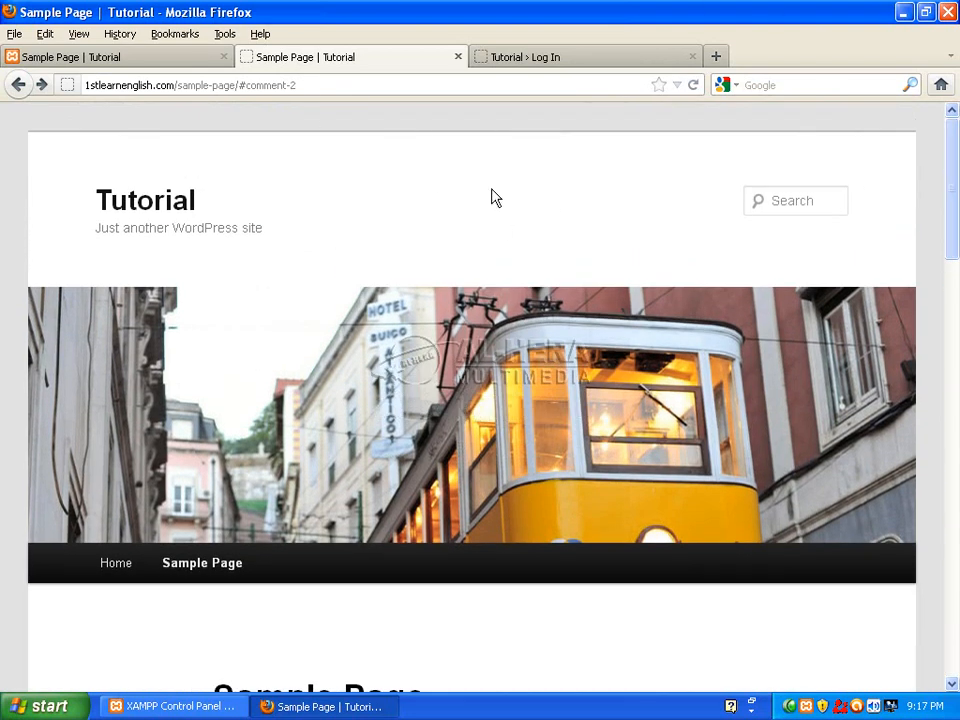